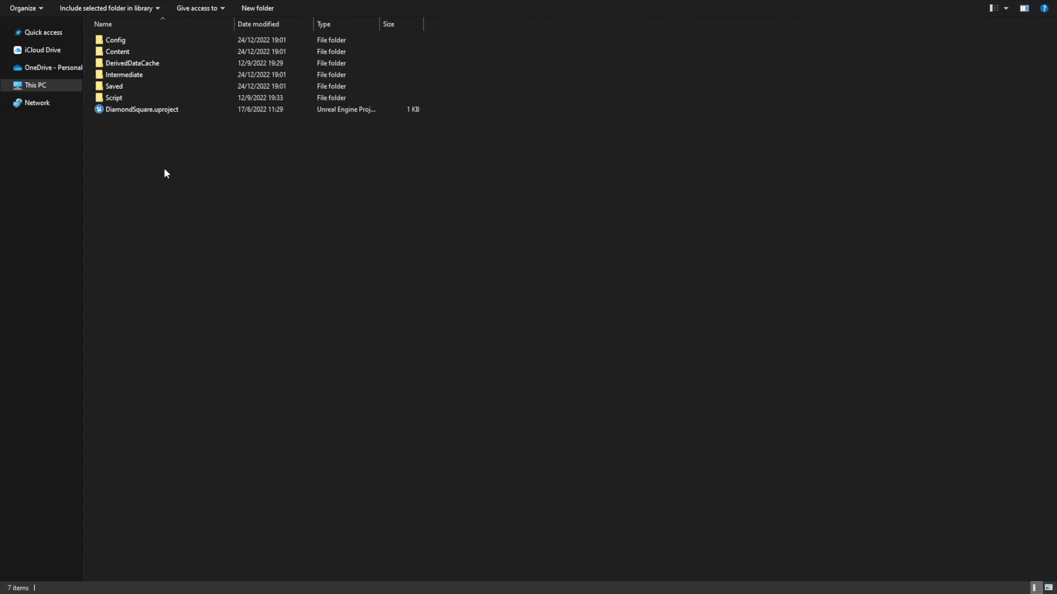
Create a new folder named Plugins in the DiamondSquare project folder.
right_click(163, 167)
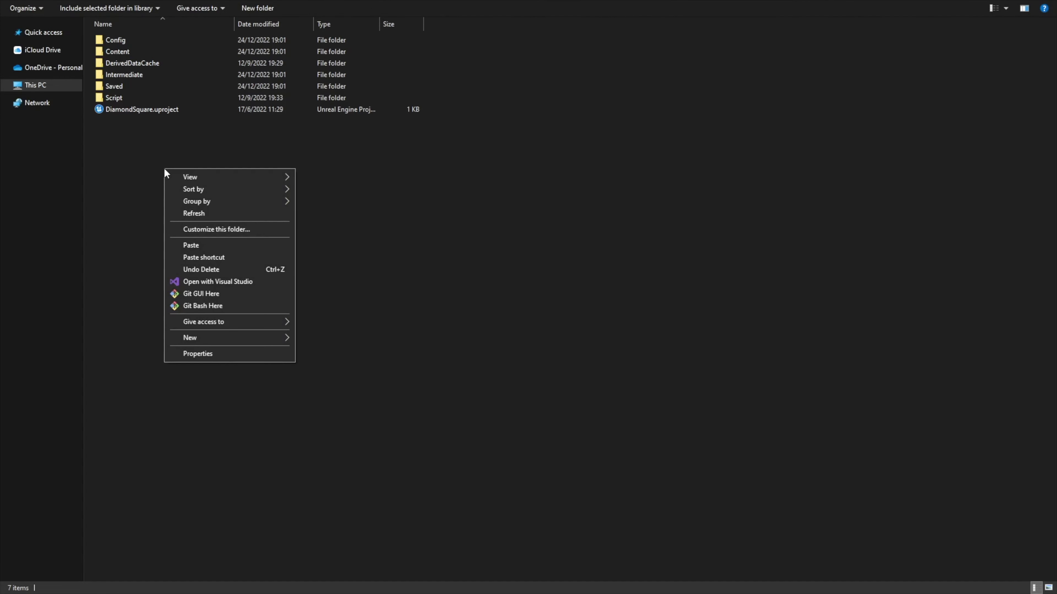
mouse_move(204, 344)
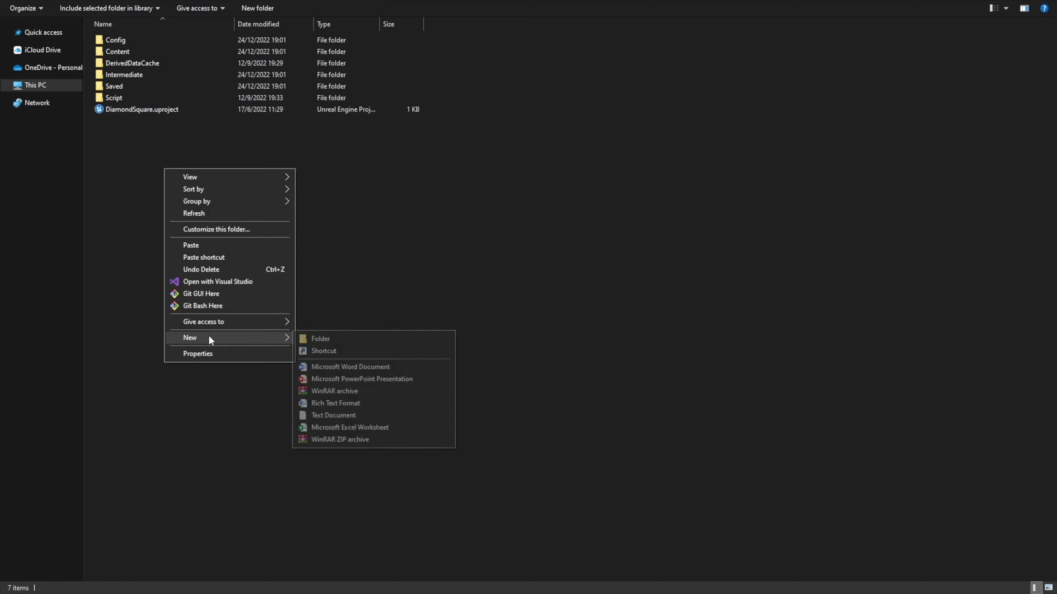
left_click(326, 339)
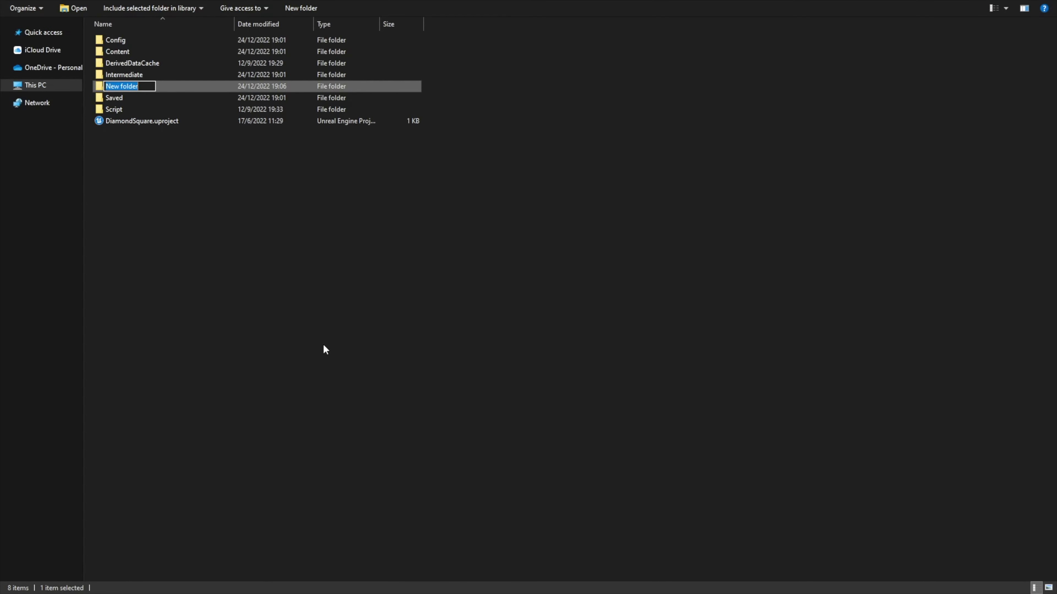
type("Plugins")
key("Return")
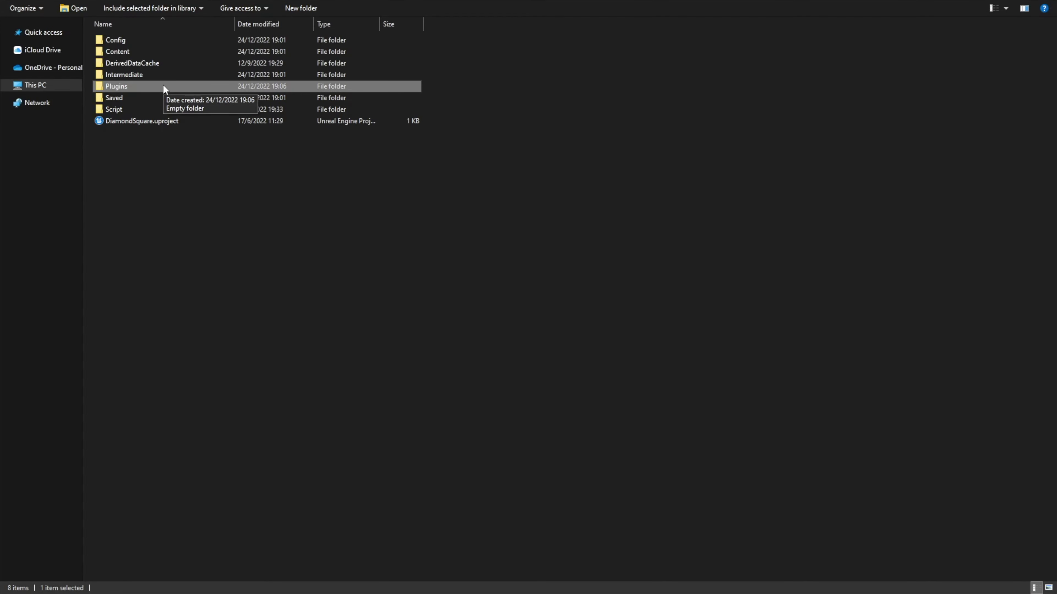
Download the UE5 Perlin folder from the Dropbox MarketPlace share and extract its PerlinNoise folder into the project's Plugins folder.
key("alt+Tab")
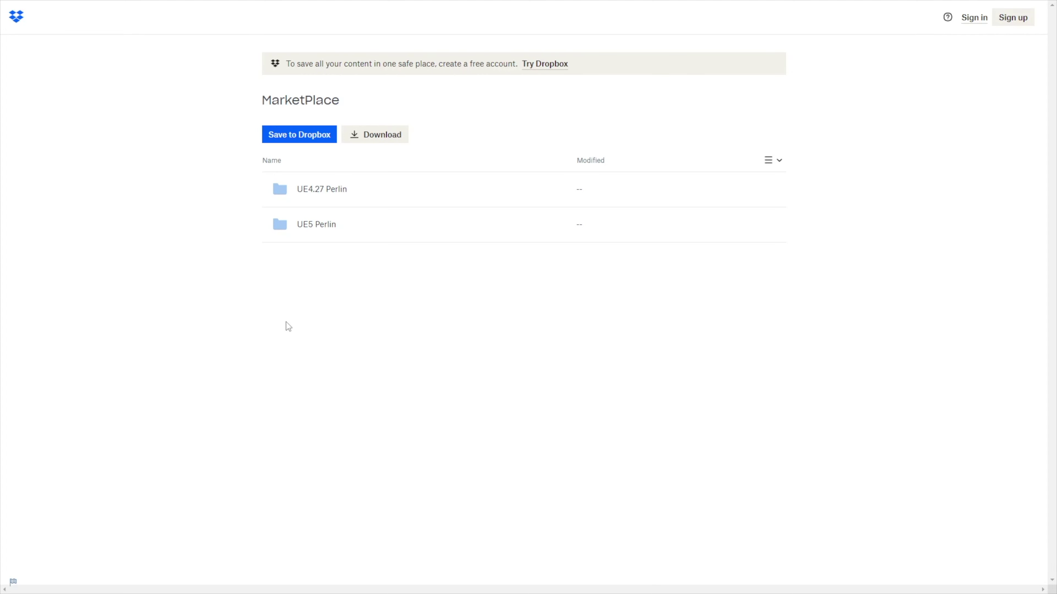
left_click(306, 233)
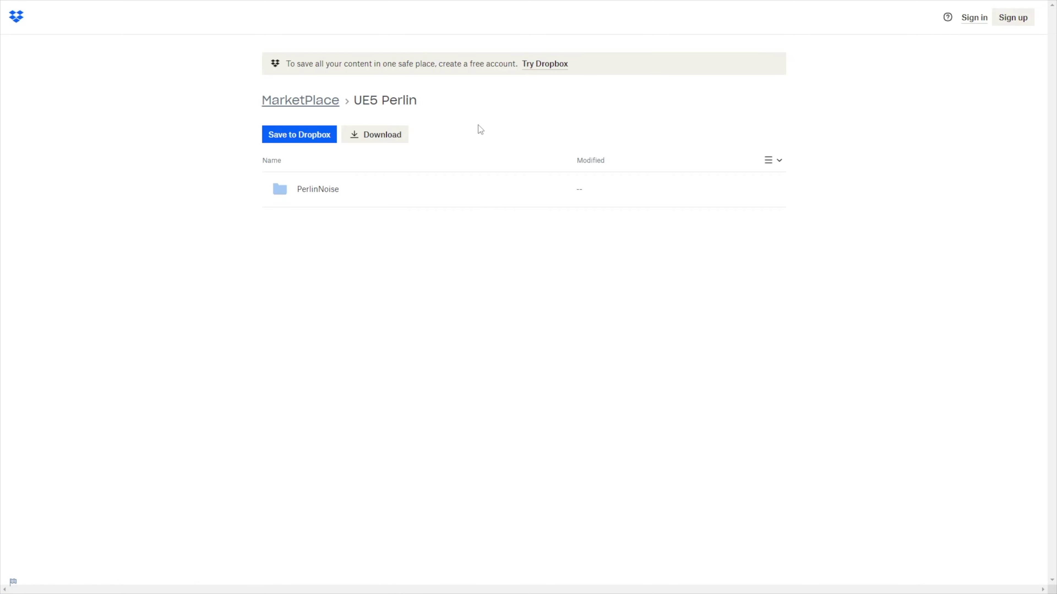
left_click(389, 136)
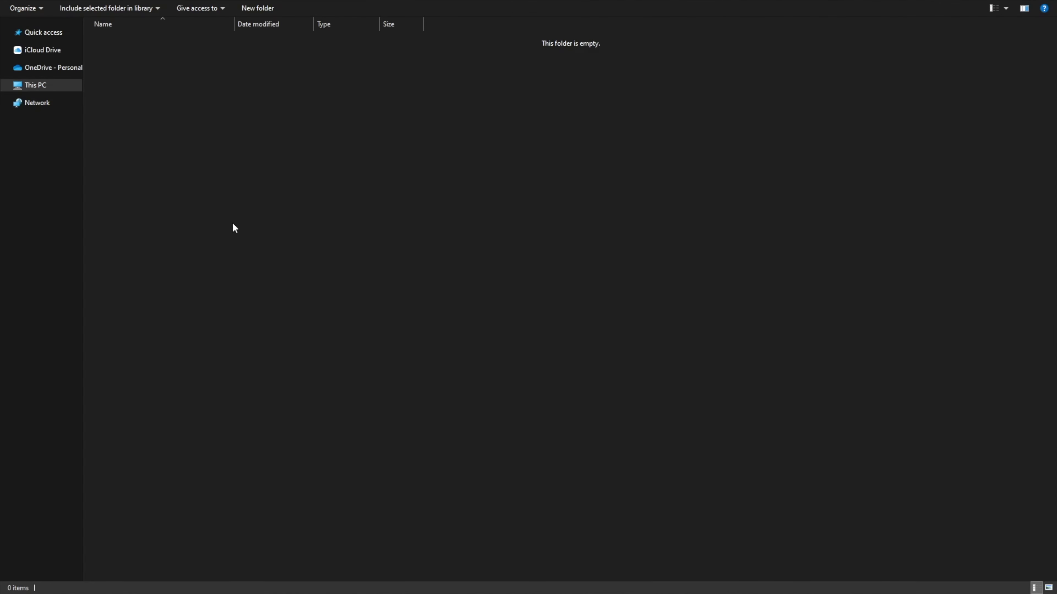
key("alt+Tab")
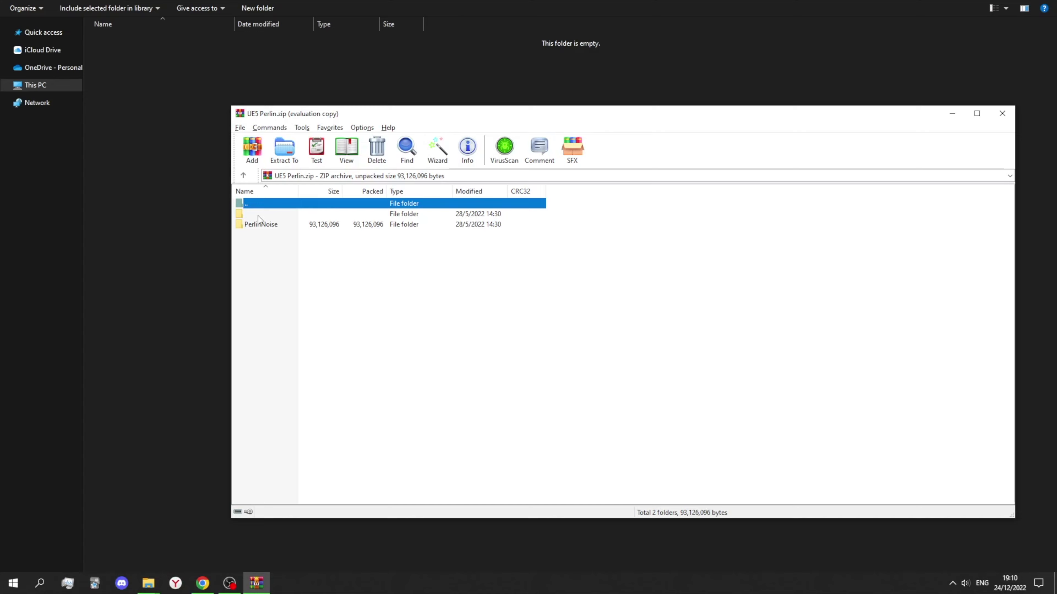
left_click_drag(267, 225, 153, 112)
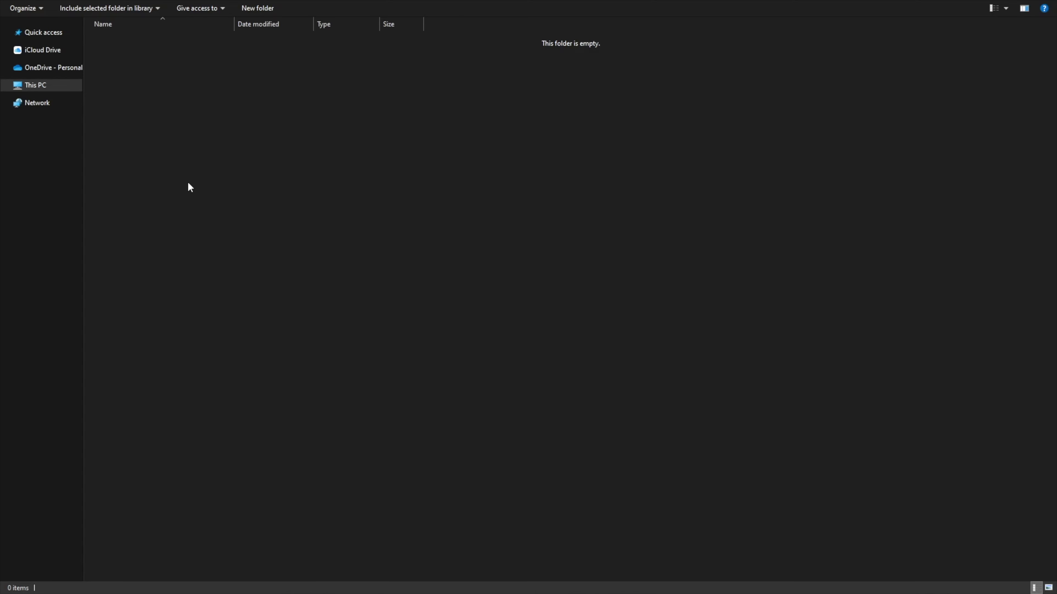
Open DiamondSquare.uproject from the project folder and agree to load the Perlin_Noise plugin despite the build mismatch.
left_click(401, 11)
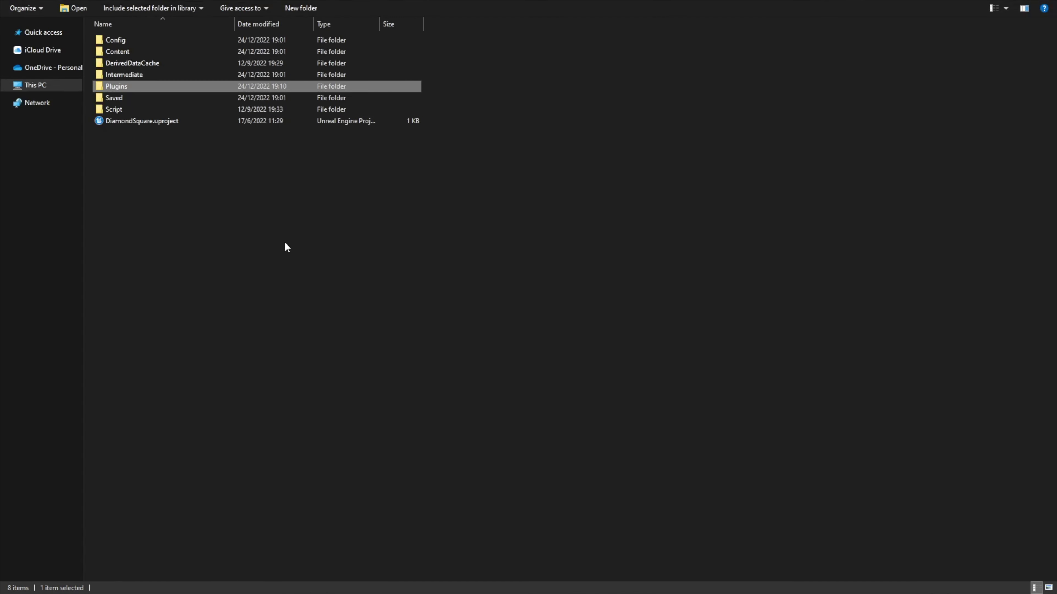
double_click(162, 120)
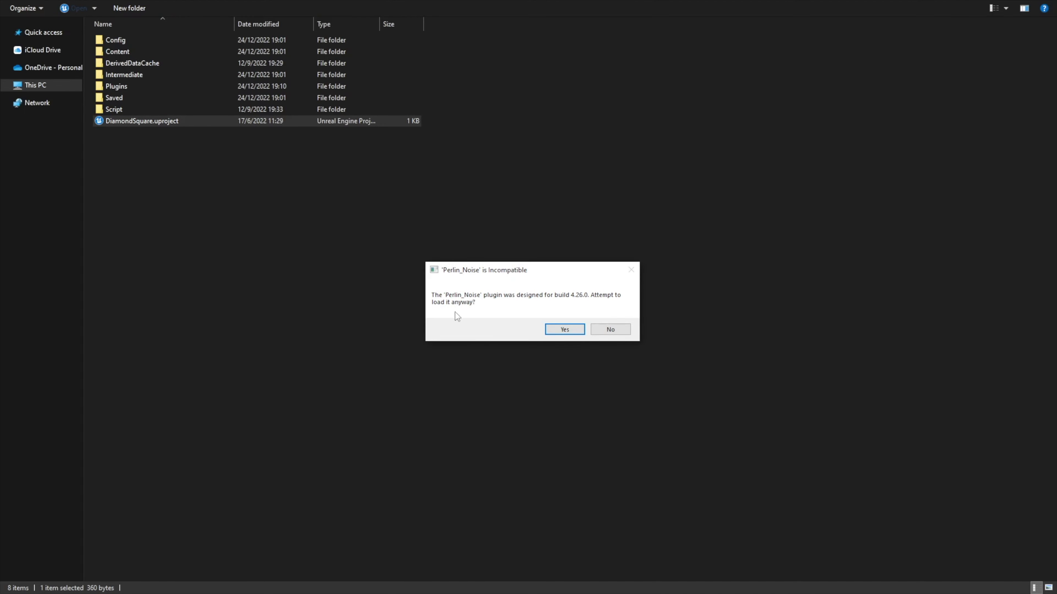
left_click(565, 329)
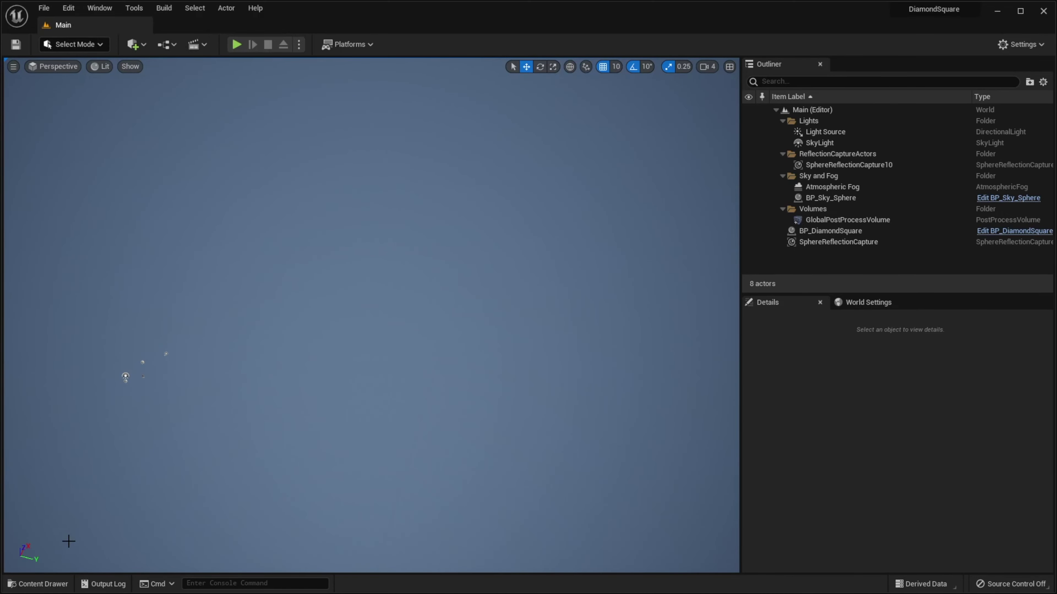
Open the BP_DiamondSquare blueprint and delete the Random Float in Range node with its ZMin and ZMax inputs from Create Vertices.
left_click(40, 583)
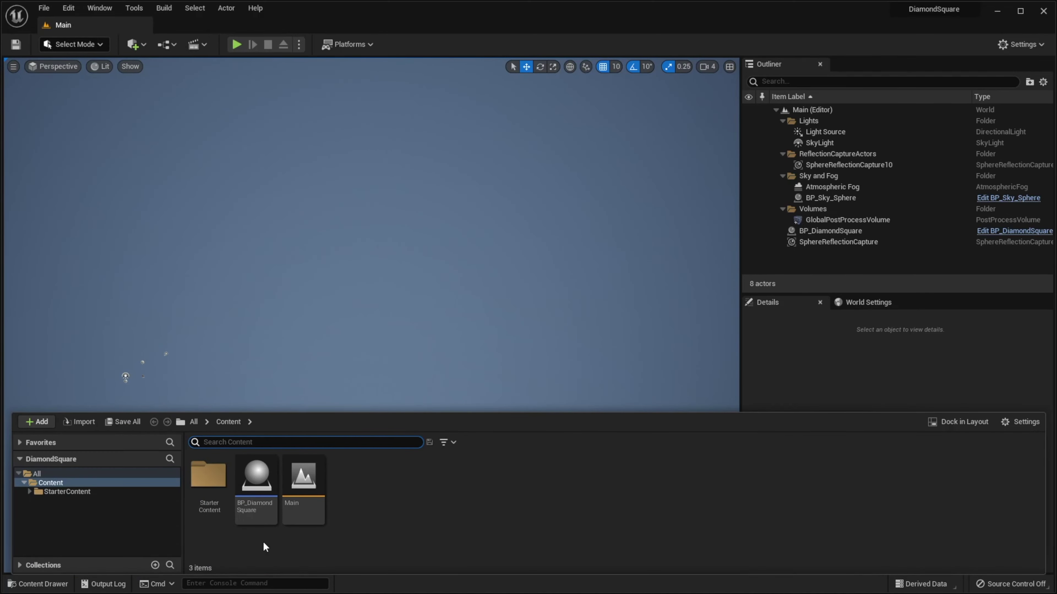
double_click(255, 478)
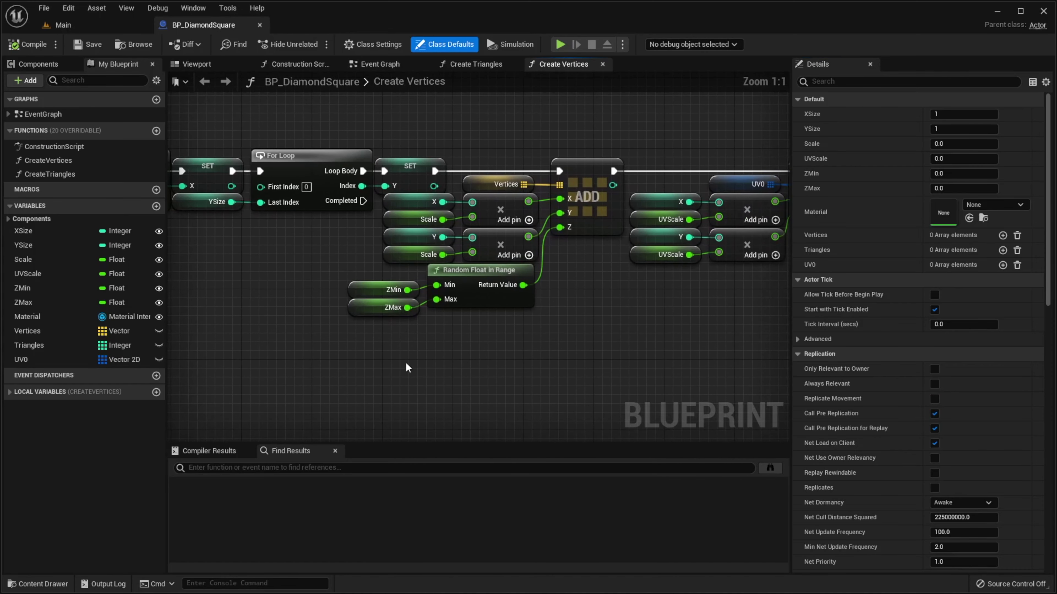
left_click_drag(354, 343, 490, 288)
key("Delete")
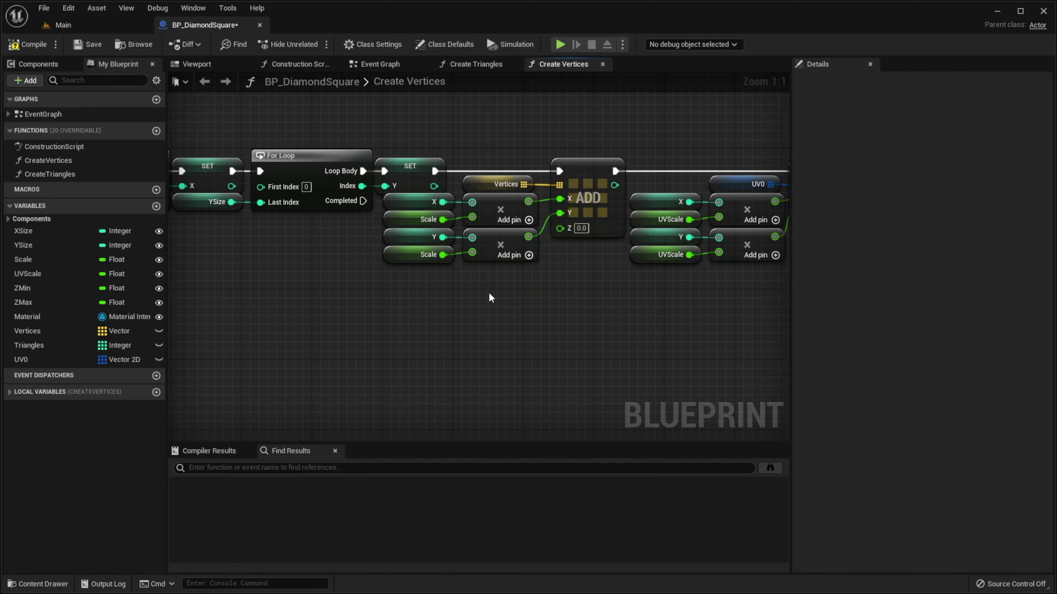
Add a 2D Perlin Noise node and connect its Return Value to the Z input of the Vertices ADD node.
right_click(470, 327)
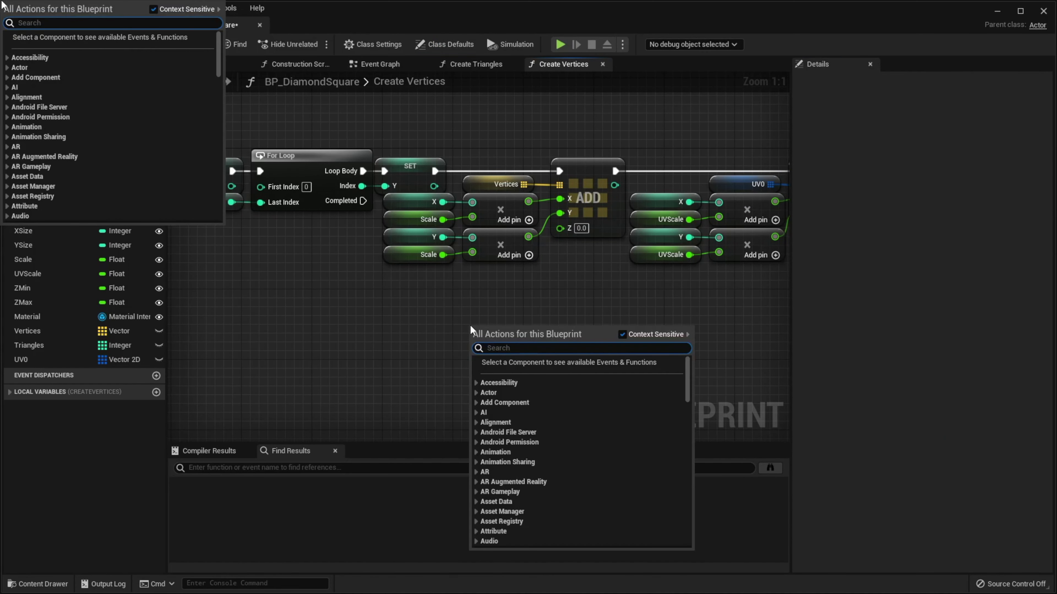
type("2d per")
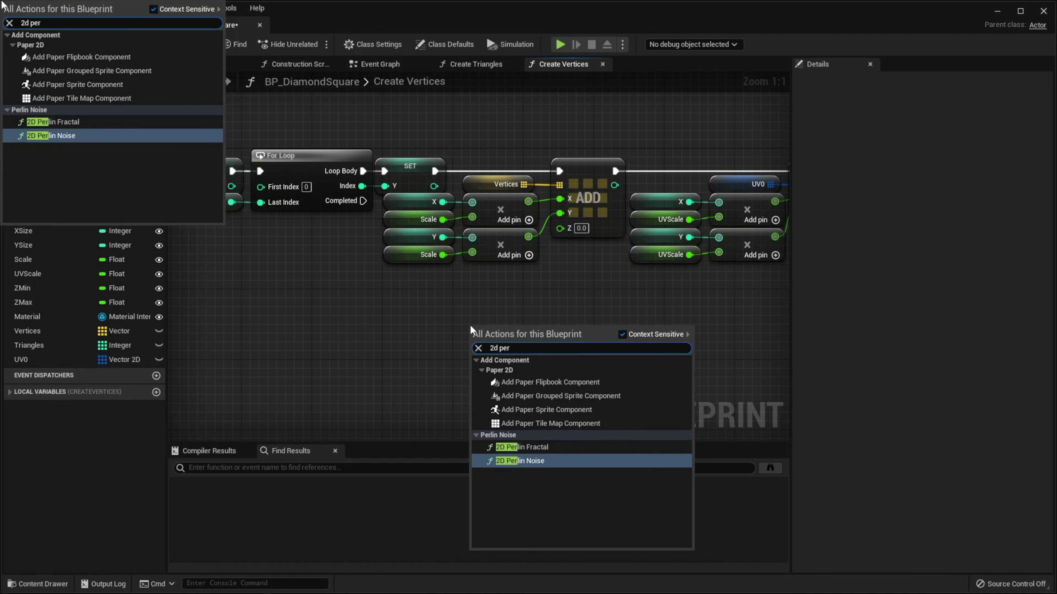
key("Return")
left_click_drag(552, 331, 482, 269)
left_click_drag(519, 284, 560, 228)
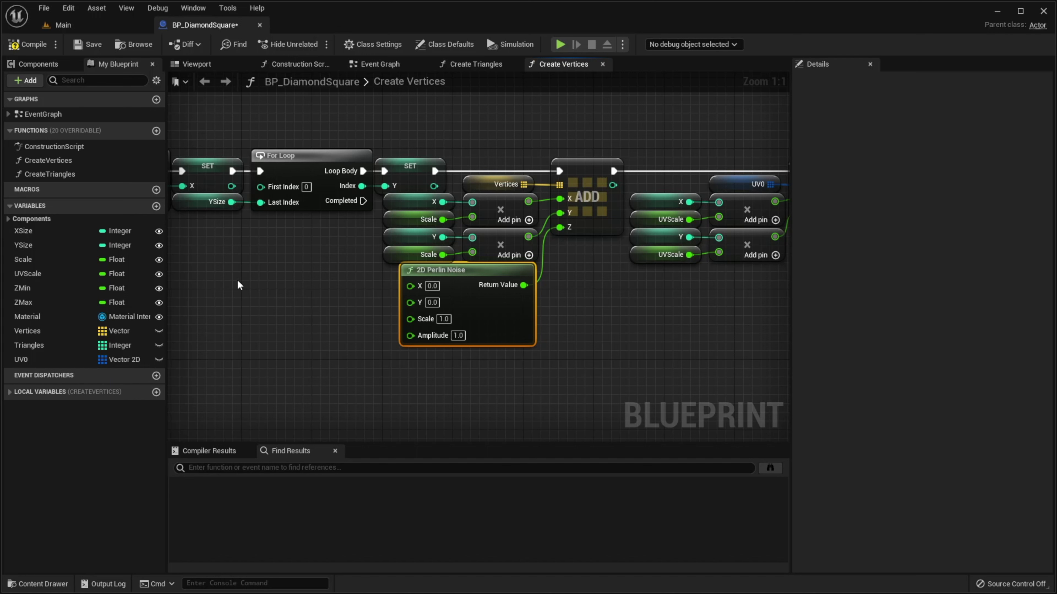
Copy the X and Y variable nodes and connect the copies to the X and Y inputs of 2D Perlin Noise.
left_click(393, 202)
left_click(393, 237, "ctrl")
key("ctrl+c")
key("ctrl+v")
left_click_drag(292, 291, 365, 285)
left_click_drag(293, 325, 410, 301)
left_click(320, 366)
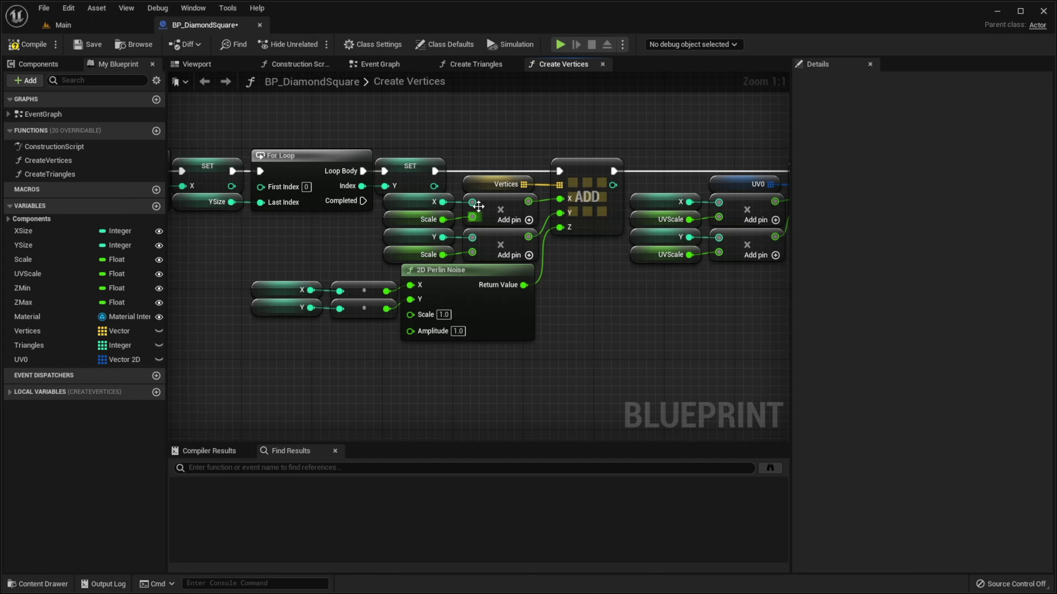
Insert a Print String node between the SET Y node and the Vertices ADD node, with its Duration set to 999.
left_click_drag(435, 170, 478, 120)
type("print")
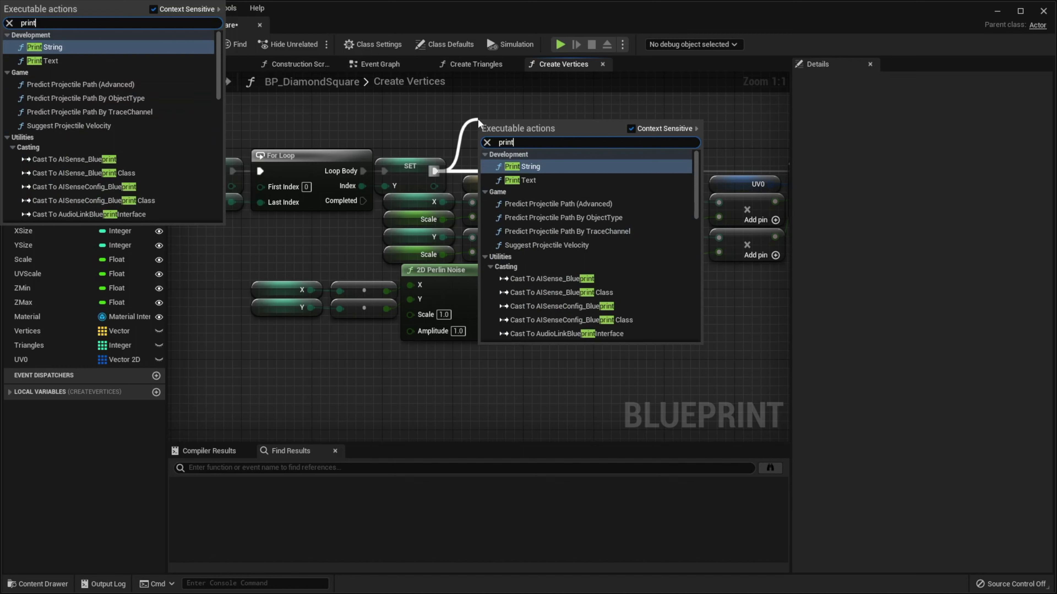
key("Return")
left_click(525, 188)
right_click_drag(610, 98, 571, 255)
left_click_drag(516, 217, 509, 167)
left_click(499, 260)
type("999")
Feed the 2D Perlin Noise Return Value into Print String's In String, collapse that node and tidy the two nodes' placement.
right_click_drag(603, 291, 603, 230)
left_click_drag(487, 383, 457, 135)
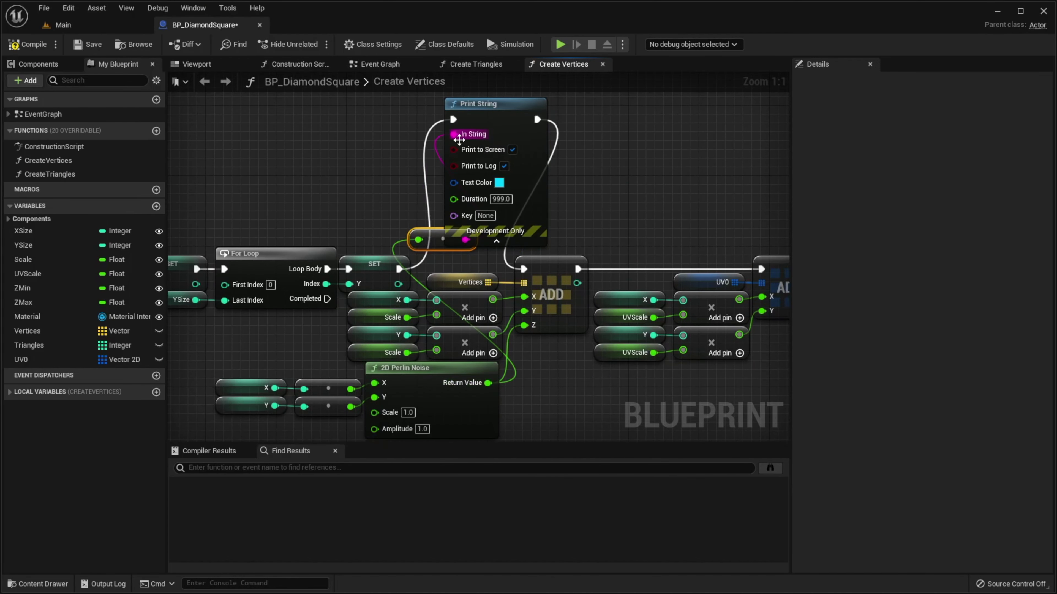
left_click_drag(433, 239, 351, 149)
left_click(496, 242)
left_click_drag(509, 113, 501, 220)
left_click_drag(362, 150, 397, 240)
left_click(382, 199)
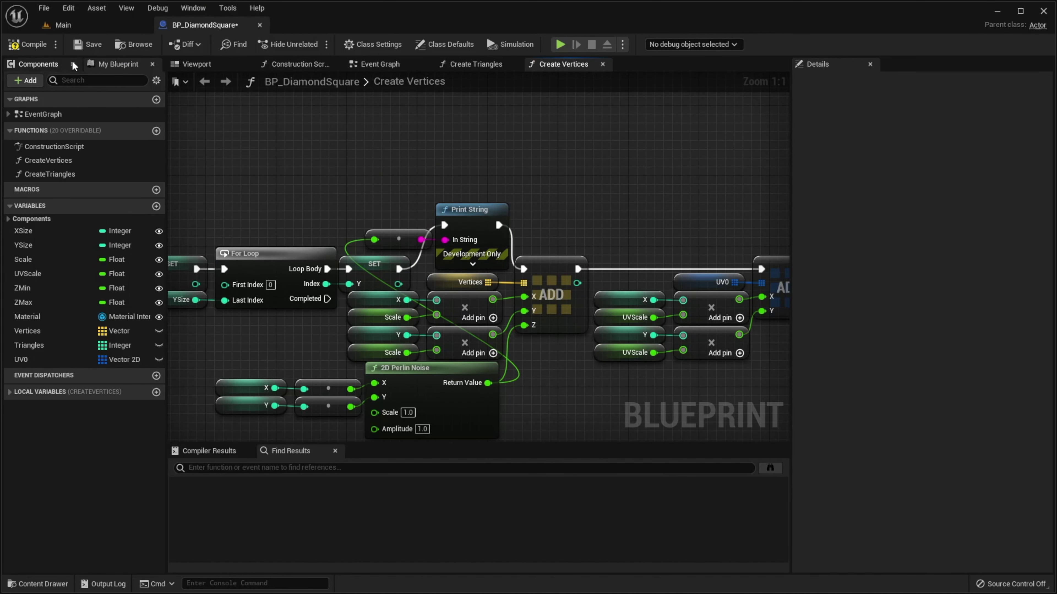
In the Main level, set the BP_DiamondSquare actor's YSize to 100 and play the level to check the generated terrain.
left_click(94, 26)
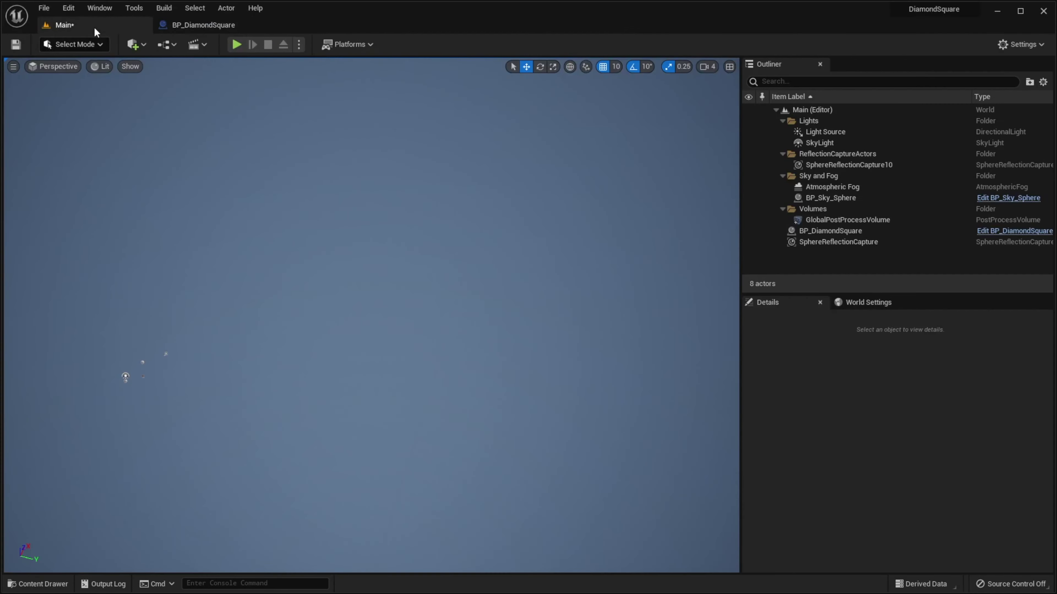
right_click_drag(276, 150, 208, 174)
left_click(830, 230)
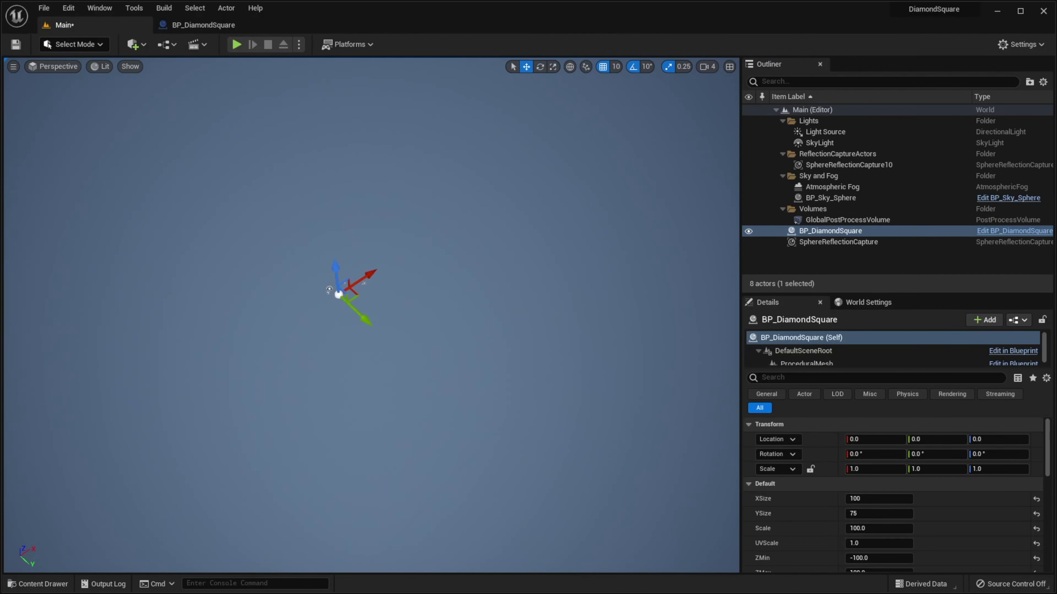
left_click(896, 518)
type("100")
key("Return")
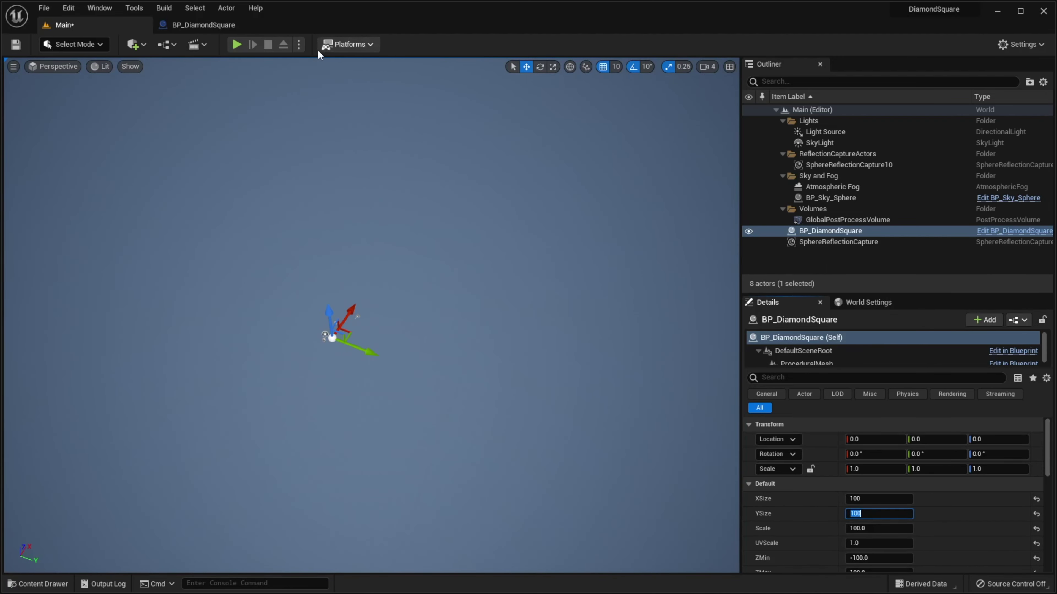
left_click(238, 46)
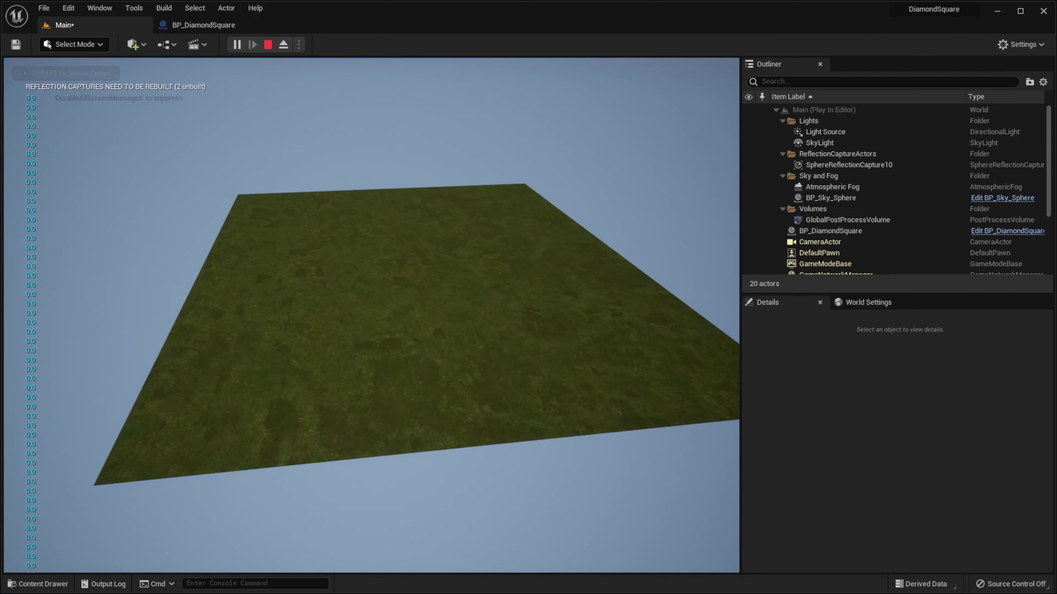
key("s")
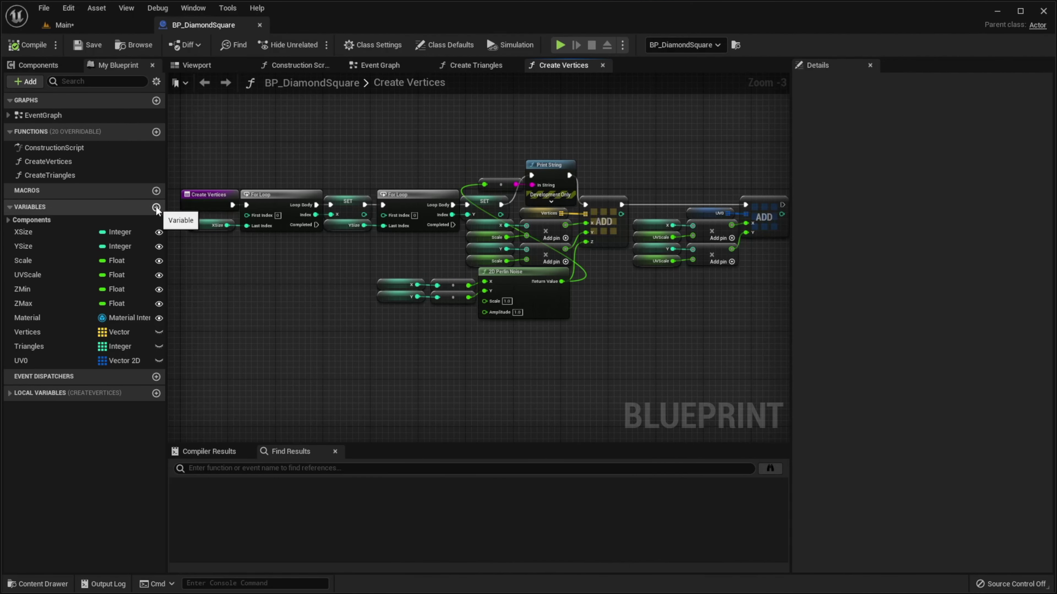
Create an instance-editable float variable named ZMultiplier in BP_DiamondSquare and place it above ZMin in the variable order.
left_click(156, 207)
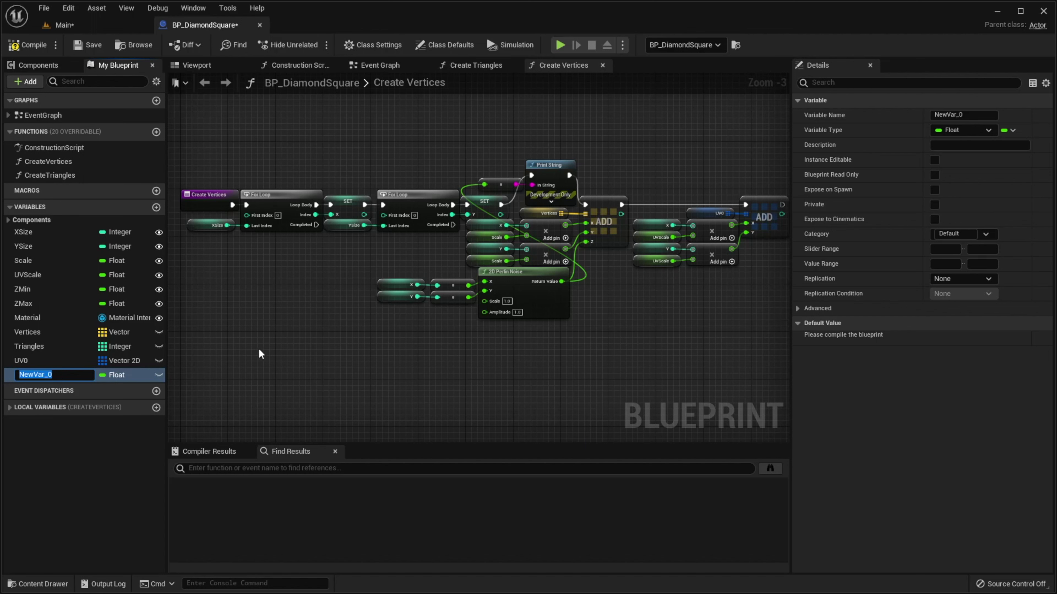
type("ZMultiplier")
key("Return")
left_click(159, 375)
left_click_drag(33, 374, 60, 289)
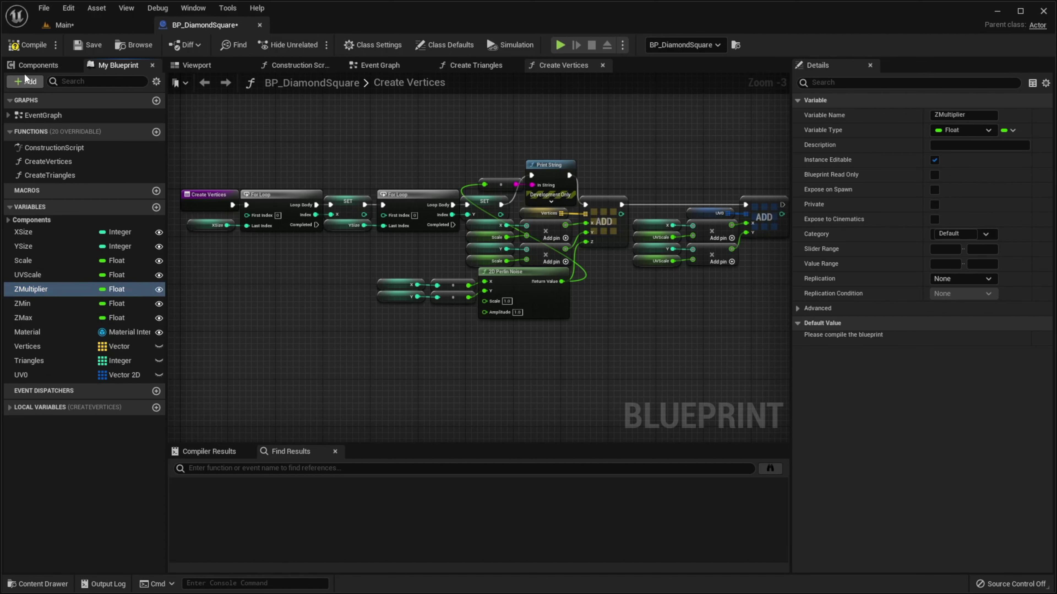
Compile the blueprint and set ZMultiplier's default value to 1.
left_click(28, 44)
left_click(949, 338)
type("1")
key("Return")
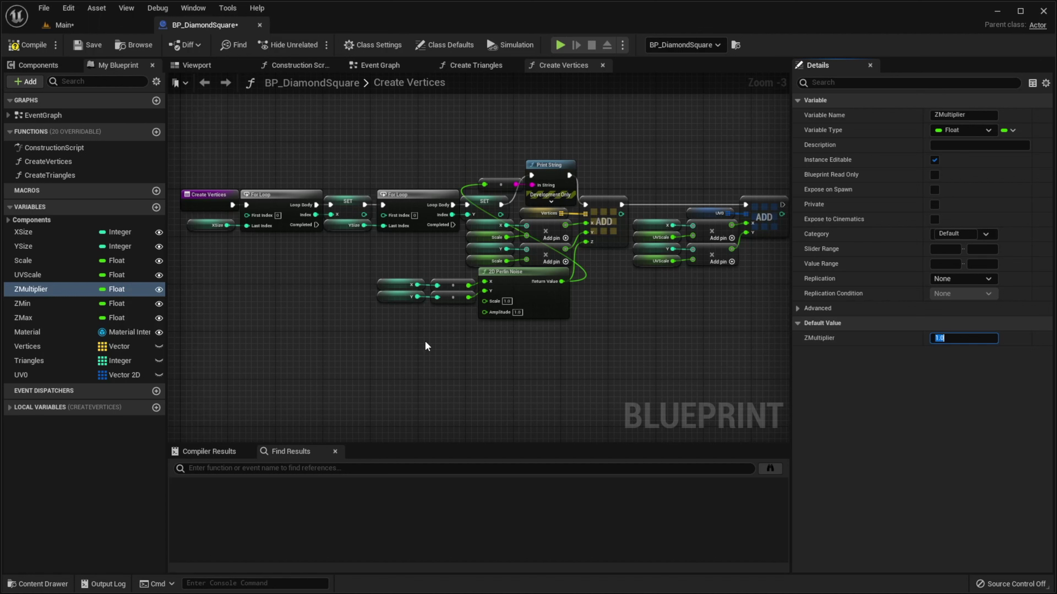
Multiply the 2D Perlin Noise output by ZMultiplier, connect the product to the Vertices ADD node's Z input, and align the nodes.
left_click_drag(62, 289, 607, 287, "ctrl")
scroll(615, 306, "up", 3)
type("*")
key("Return")
mouse_move(670, 276)
left_mouse_down()
mouse_move(652, 278)
mouse_move(662, 279)
left_mouse_up()
left_click_drag(304, 360, 654, 279)
left_click_drag(668, 274, 565, 215)
left_click_drag(515, 283, 510, 265)
right_click_drag(243, 341, 341, 327)
left_click_drag(340, 325, 617, 253)
mouse_move(615, 246)
left_mouse_down()
mouse_move(606, 253)
mouse_move(615, 252)
left_mouse_up()
left_click(524, 294)
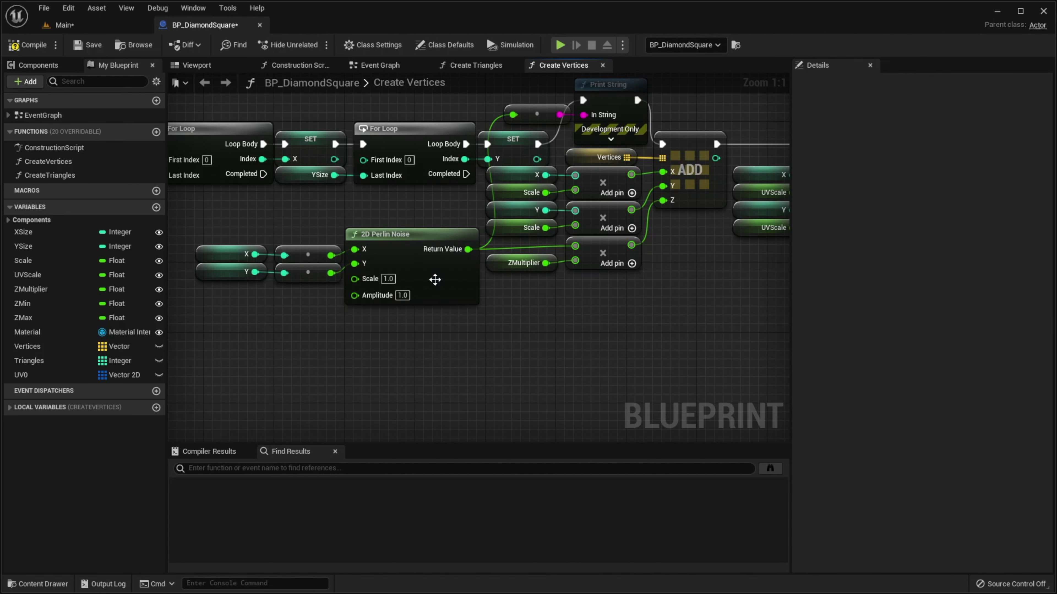
Add 0.1 to the converted X value and connect the sum to the X input of 2D Perlin Noise.
right_click_drag(309, 306, 483, 323)
left_click_drag(457, 320, 479, 255)
left_click(454, 299)
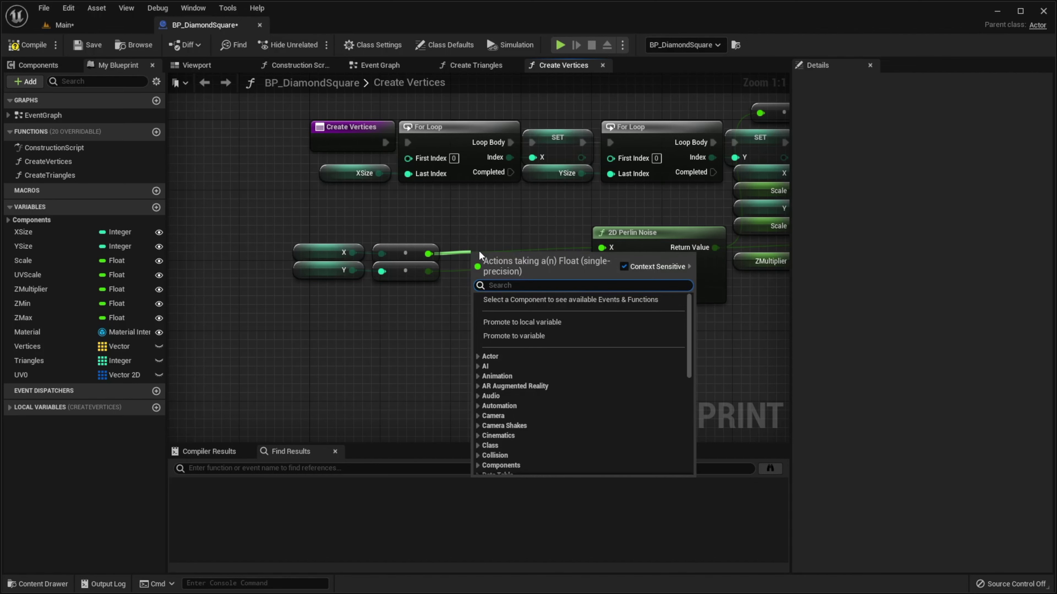
type("+")
key("Return")
left_click(495, 277)
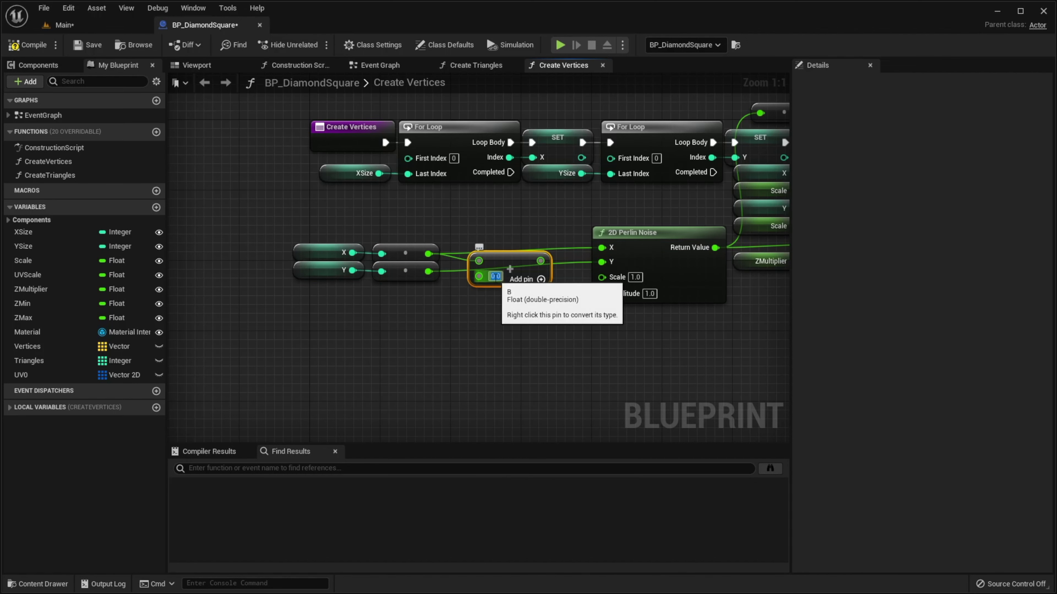
type("0.1")
left_click_drag(533, 259, 576, 251)
left_click_drag(584, 252, 601, 248)
Duplicate the 0.1 addition node and wire it between the converted Y value and 2D Perlin Noise's Y input.
key("ctrl+d")
left_click_drag(593, 315, 562, 266)
left_click_drag(429, 271, 515, 288)
Align the X and Y variable, conversion and addition nodes in two neat rows beside 2D Perlin Noise.
left_click_drag(295, 307, 406, 254)
left_click_drag(405, 262, 467, 263)
left_click_drag(349, 318, 474, 290)
left_click_drag(342, 339, 553, 254)
left_click_drag(553, 271, 554, 262)
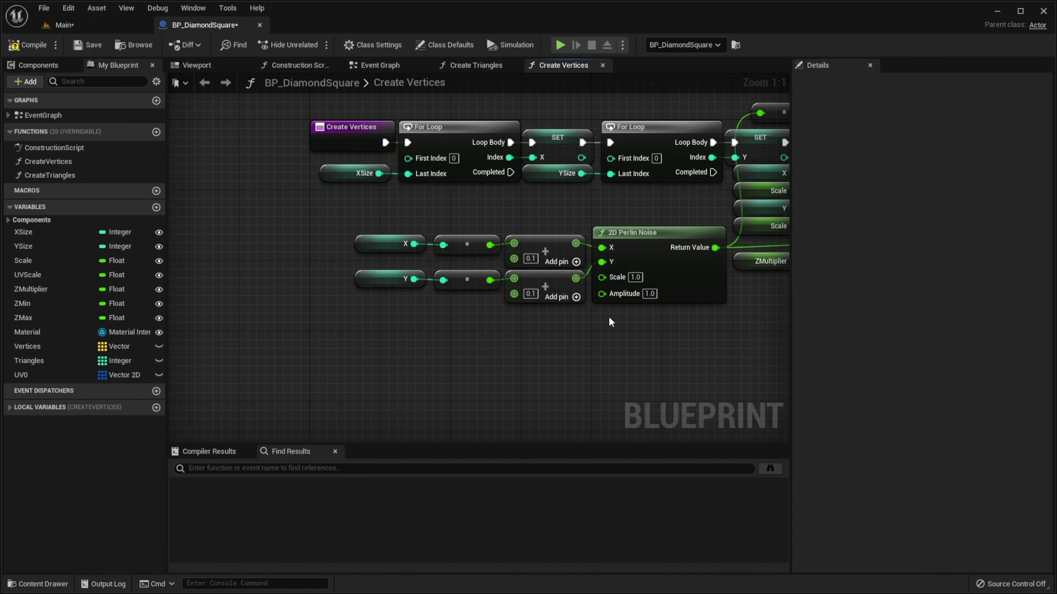
scroll(602, 348, "down", 2)
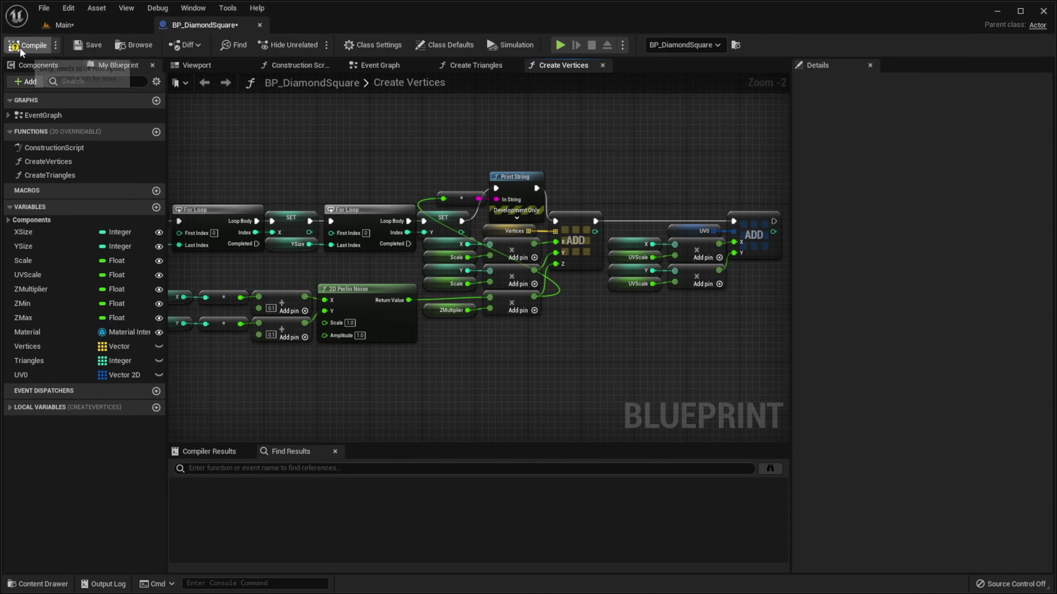
Compile and save BP_DiamondSquare, and set ZMultiplier to 1000 on its instance in the Main level.
left_click(21, 48)
left_click(87, 45)
left_click(77, 24)
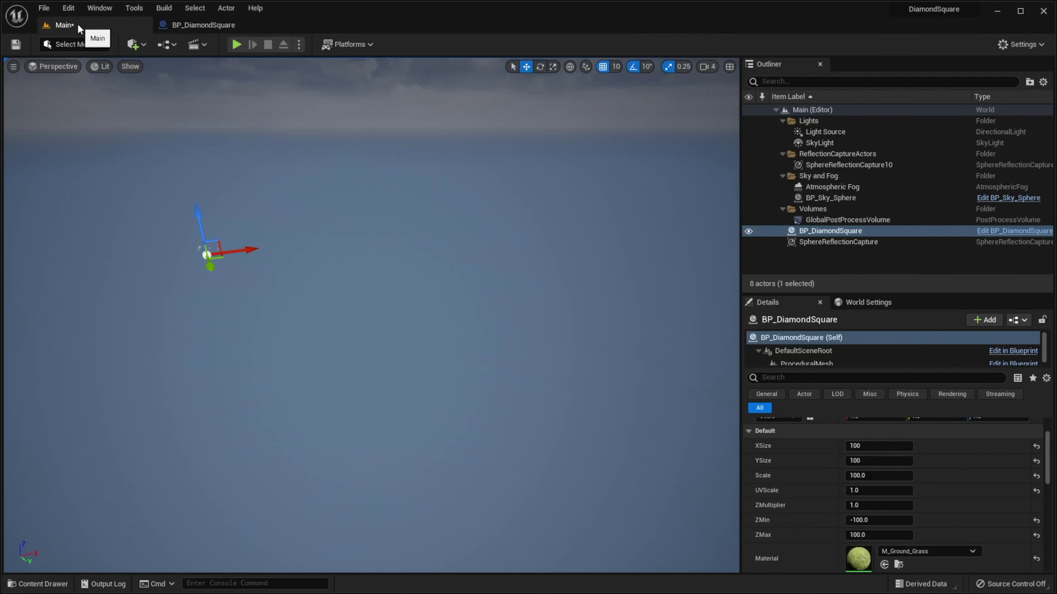
scroll(802, 509, "down", 1)
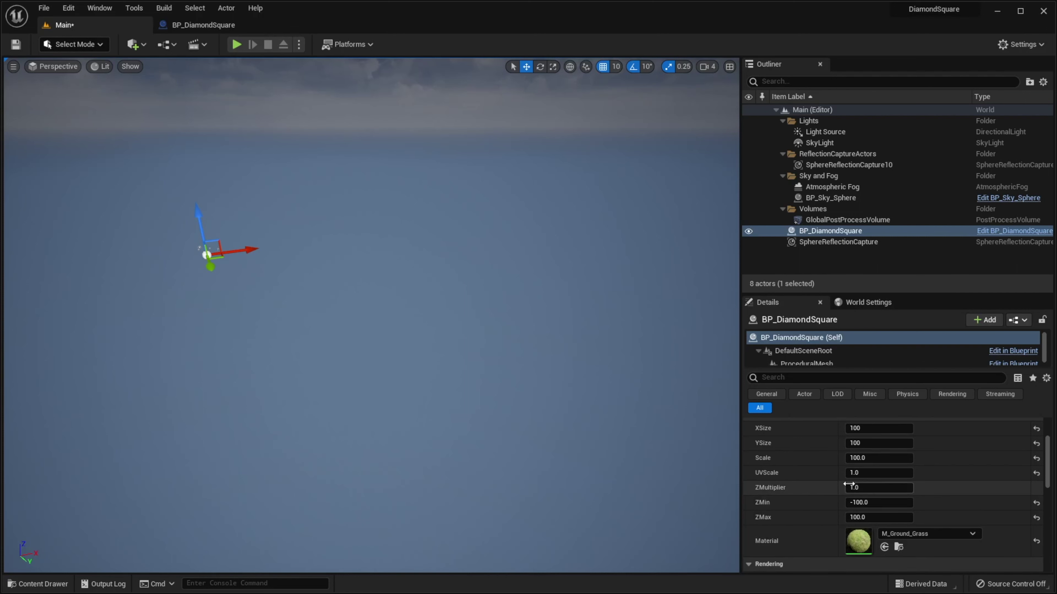
left_click(867, 485)
type("1000")
key("Return")
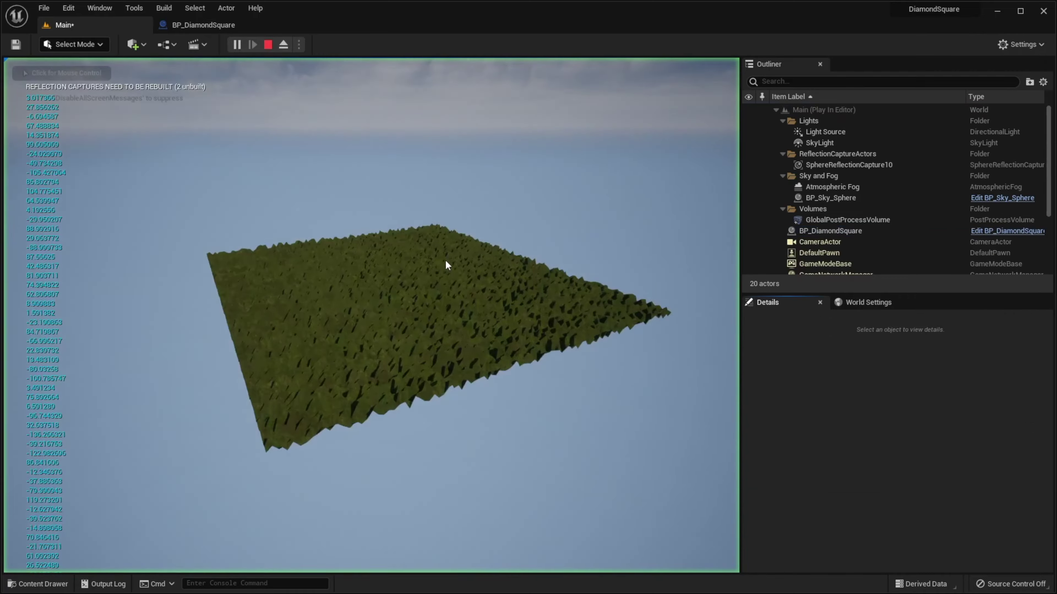
Fly around the generated terrain in the play session to examine the shape of its surface.
left_click(445, 259)
key("w")
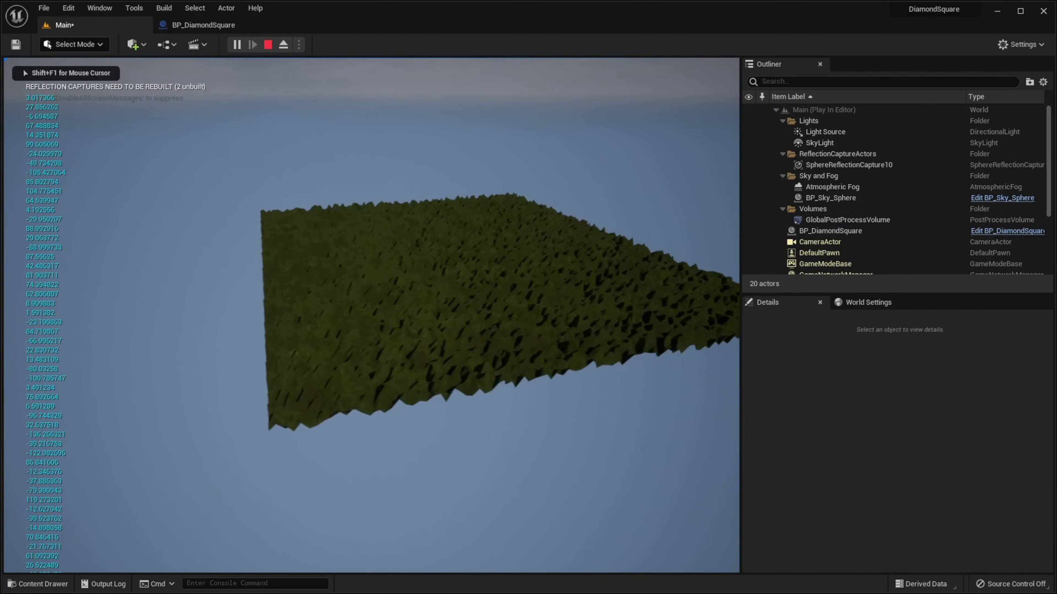
key("w")
key("d")
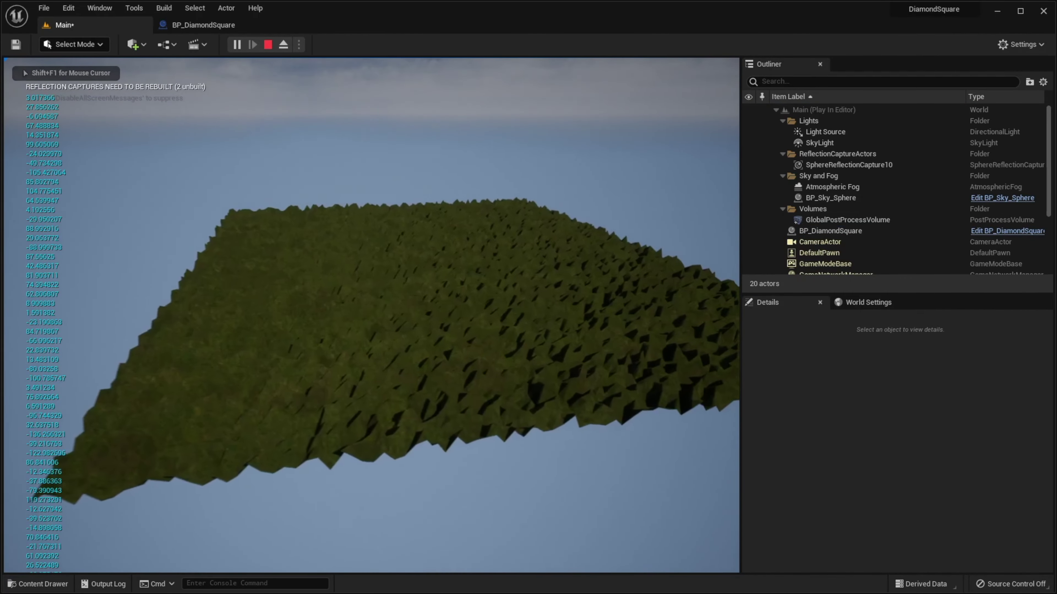
key("w")
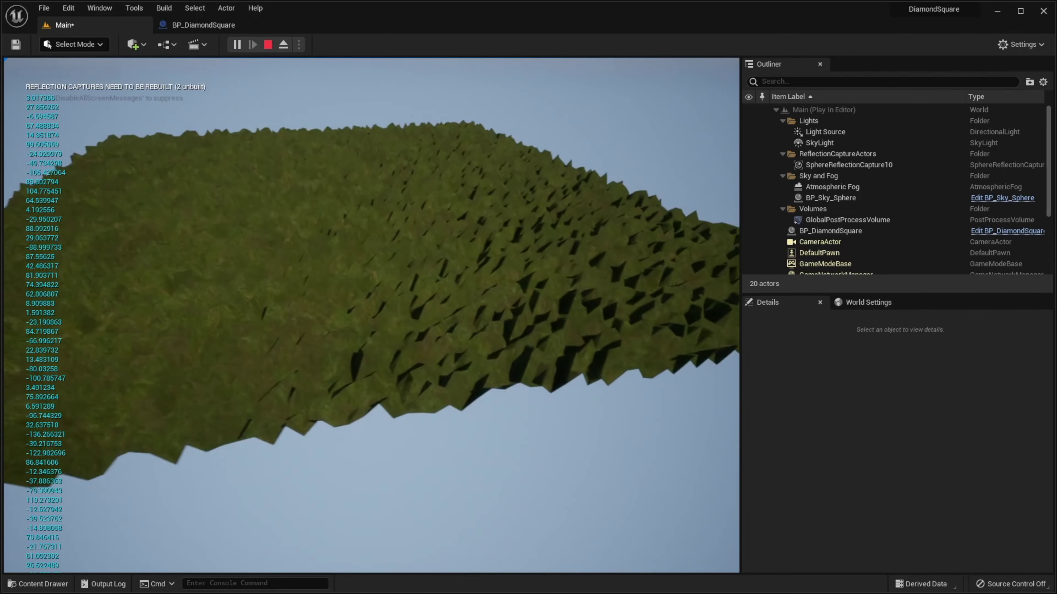
key("w")
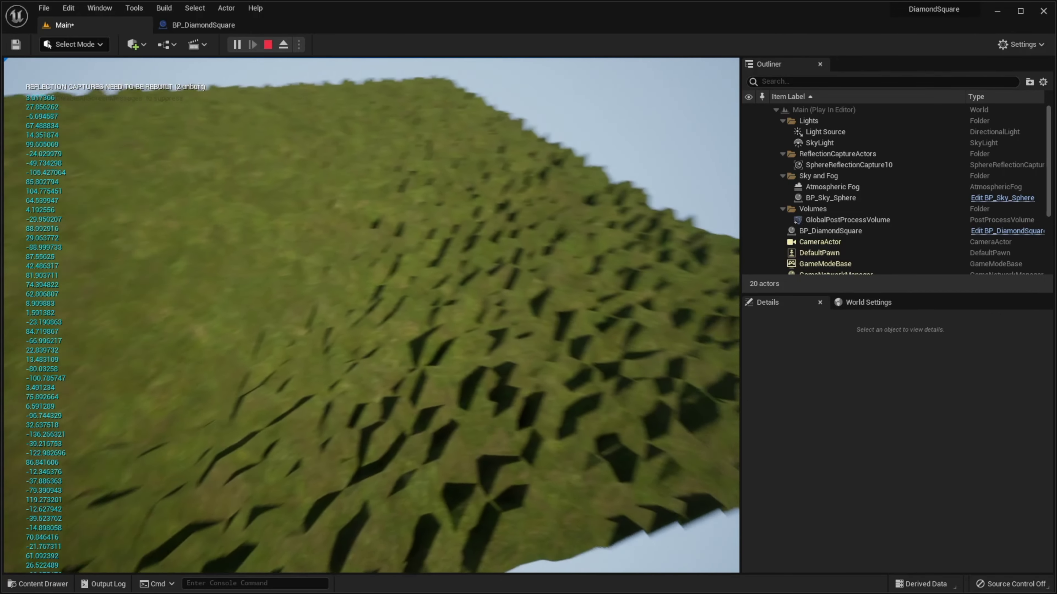
key("w")
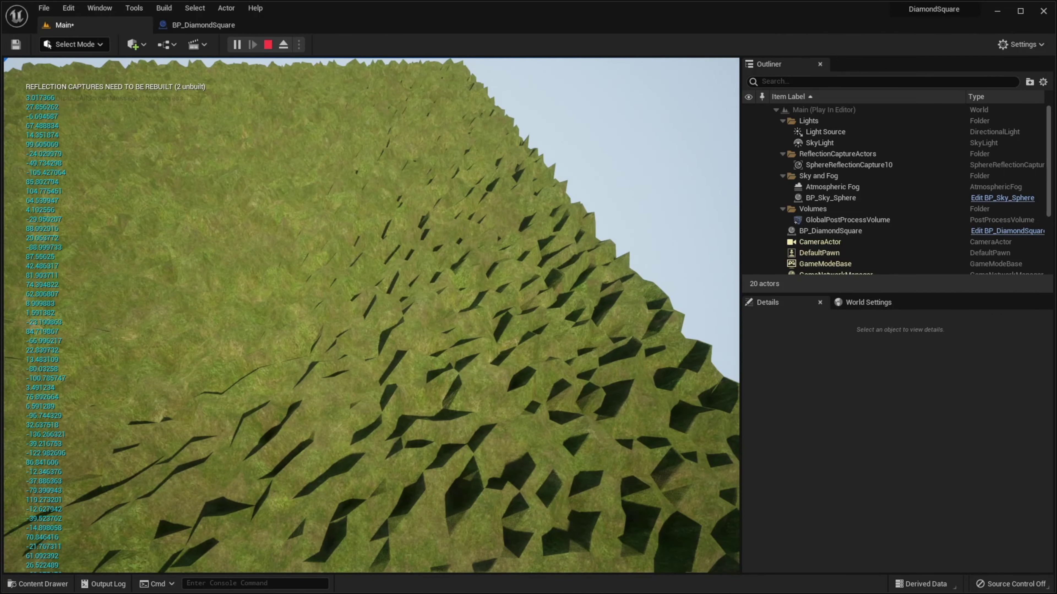
key("s")
key("w")
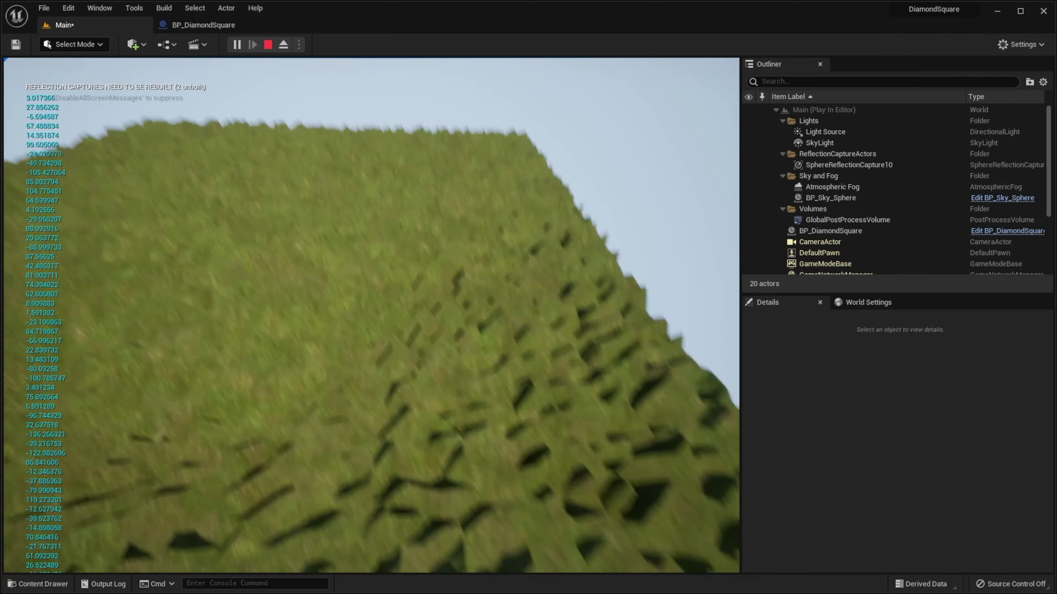
key("s")
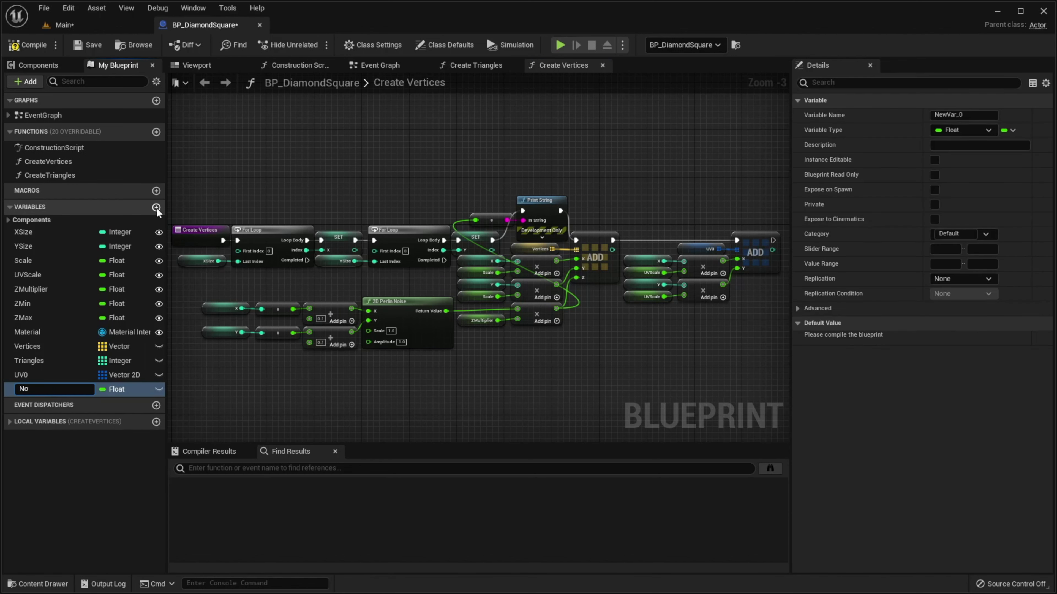
Name the new float variable NoiseScale, place it below ZMultiplier, and make it instance editable with a default value of 1.0.
key("Return")
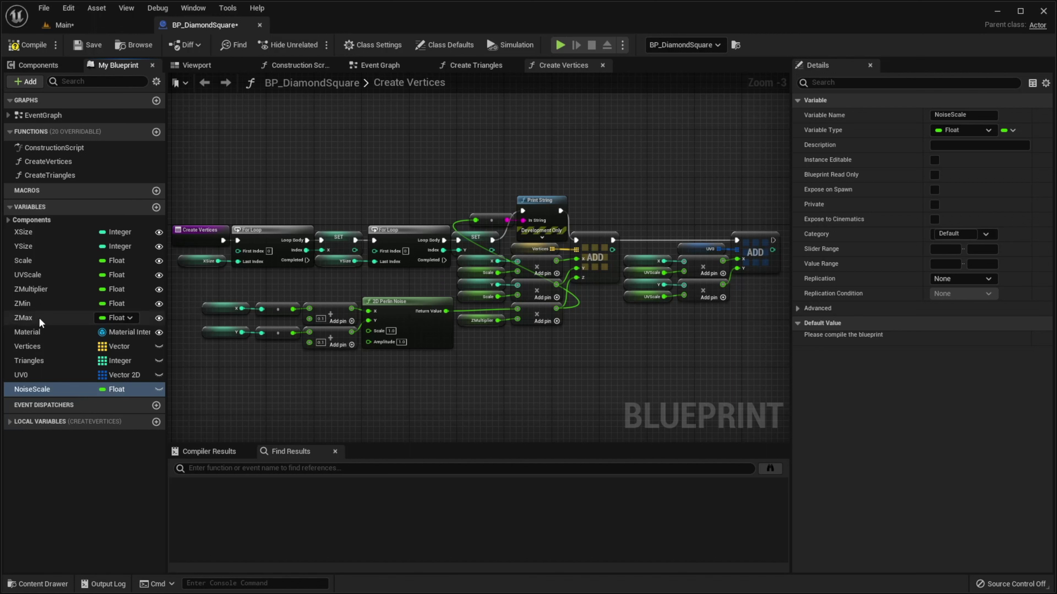
left_click_drag(39, 390, 24, 304)
left_click(159, 304)
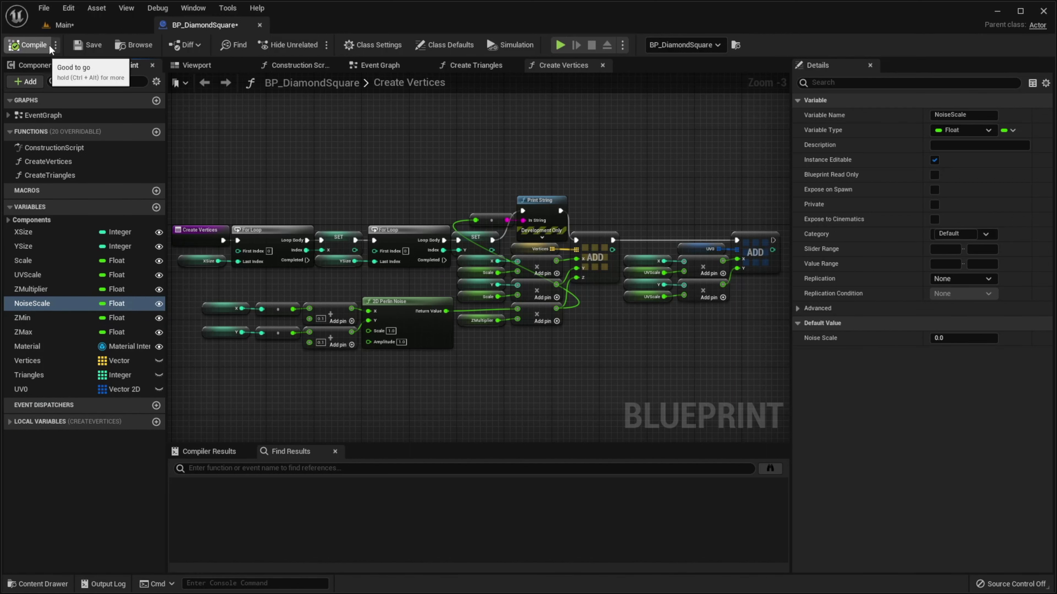
left_click(28, 45)
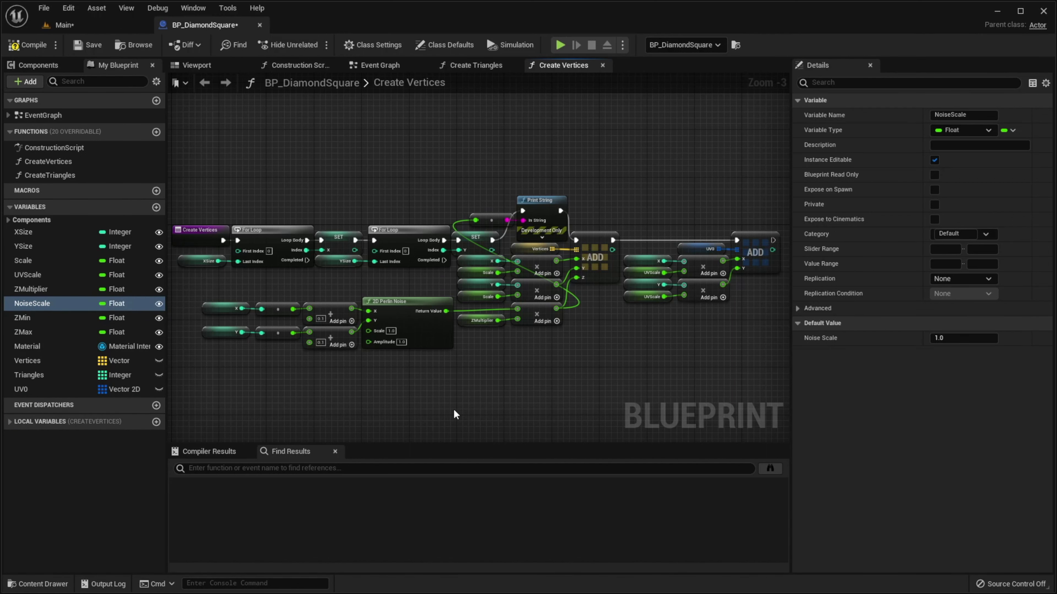
Add a NoiseScale getter below the addition nodes and connect it to the Scale input of 2D Perlin Noise.
scroll(426, 419, "up", 3)
left_click_drag(39, 304, 300, 348, "ctrl")
left_click_drag(312, 346, 341, 292)
left_click_drag(312, 346, 283, 340)
left_click_drag(283, 347, 283, 329)
left_click(276, 379)
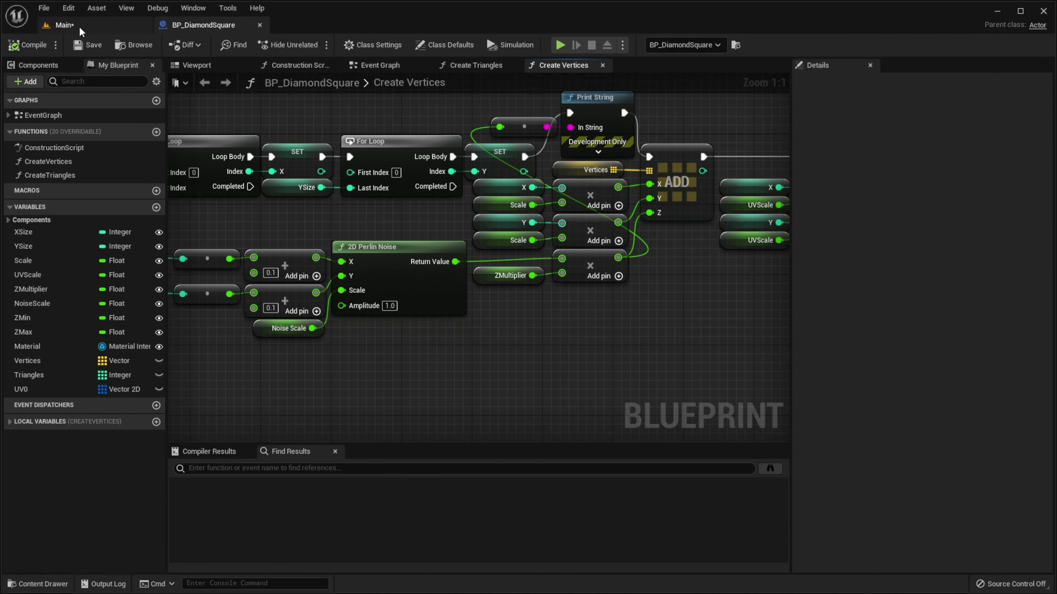
Try another Noise Scale value on the BP_DiamondSquare instance in the Main level and play the level to inspect the terrain.
left_click(64, 25)
right_click_drag(427, 268, 495, 300)
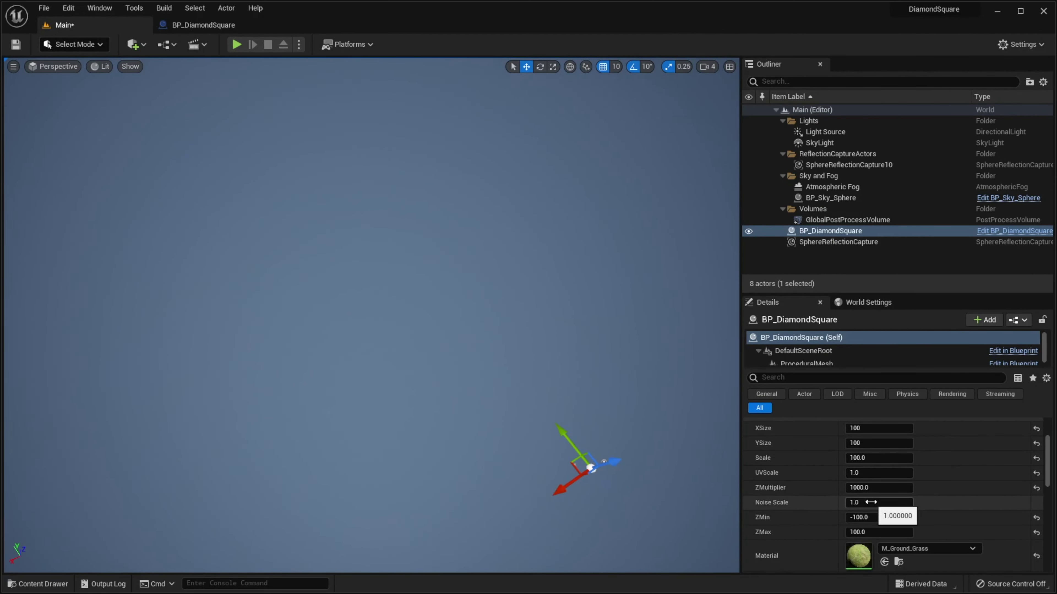
left_click(875, 502)
key("Return")
right_click_drag(520, 299, 441, 271)
left_click(235, 44)
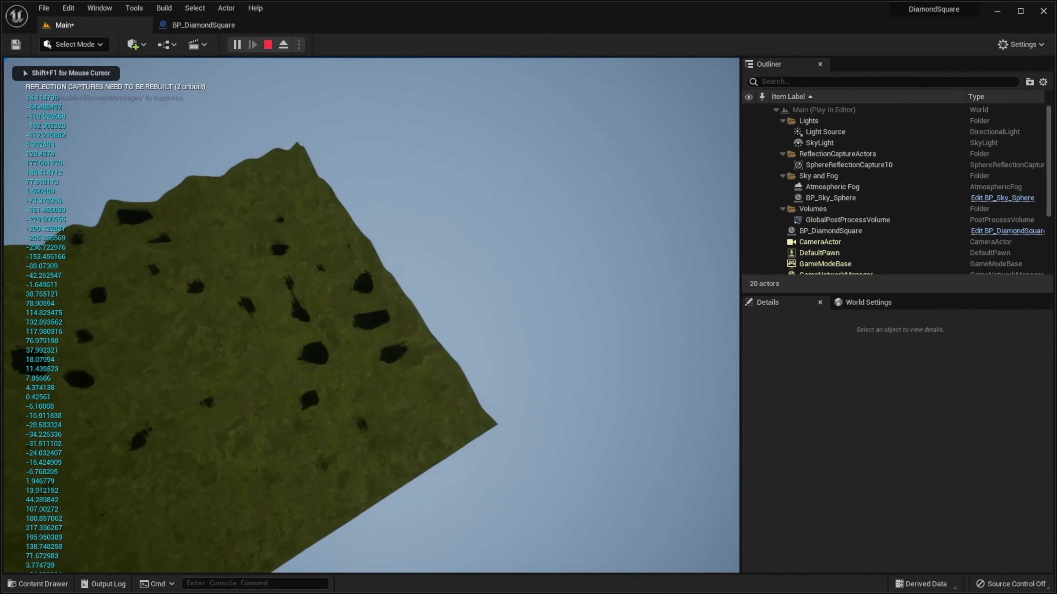
key("d")
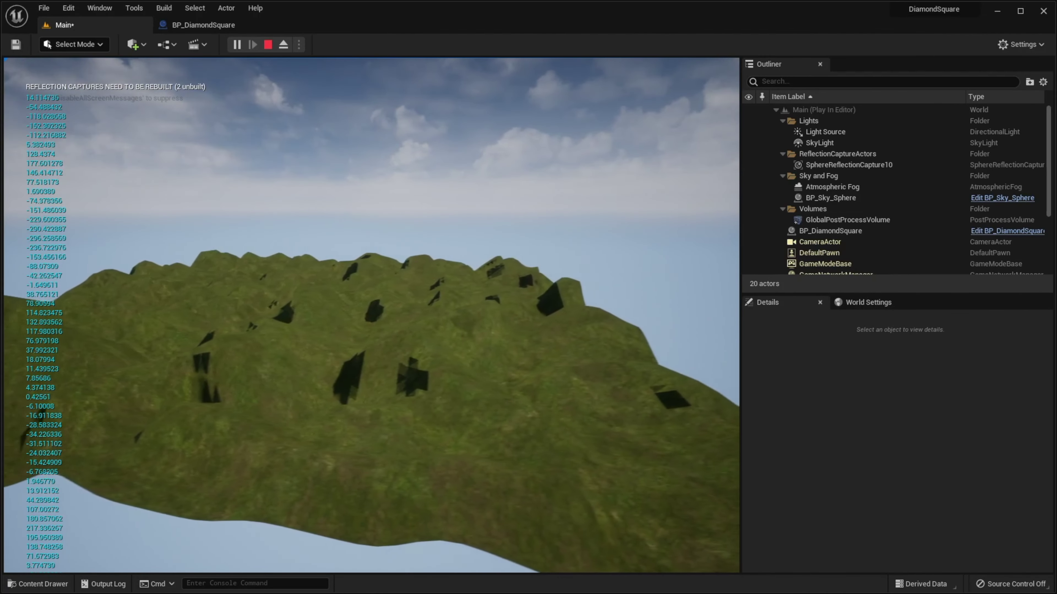
key("Escape")
Set Noise Scale to 100 on the BP_DiamondSquare instance and play the level to inspect the terrain.
left_click(857, 503)
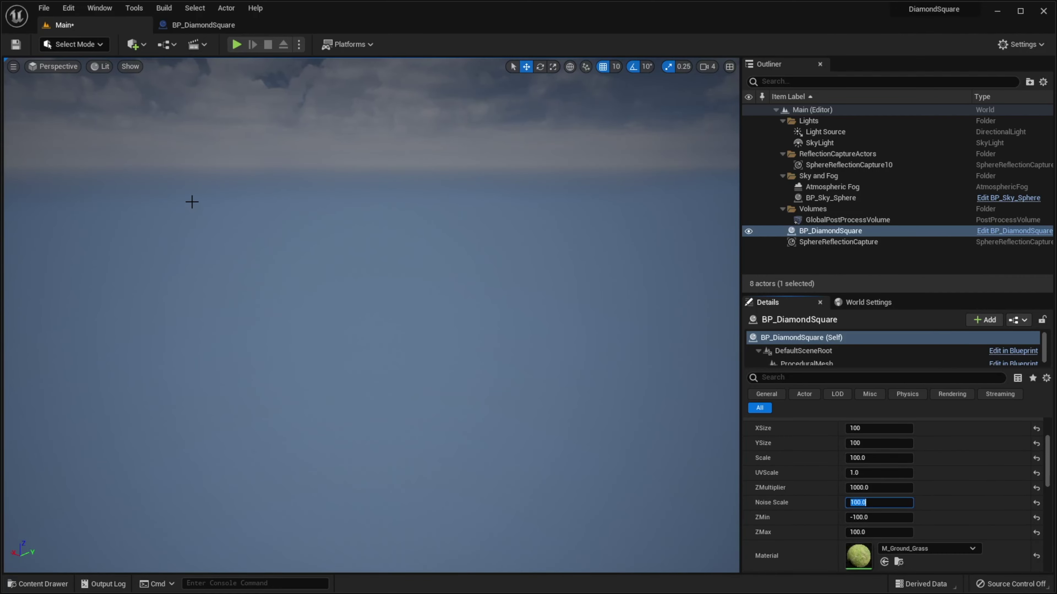
left_click(236, 45)
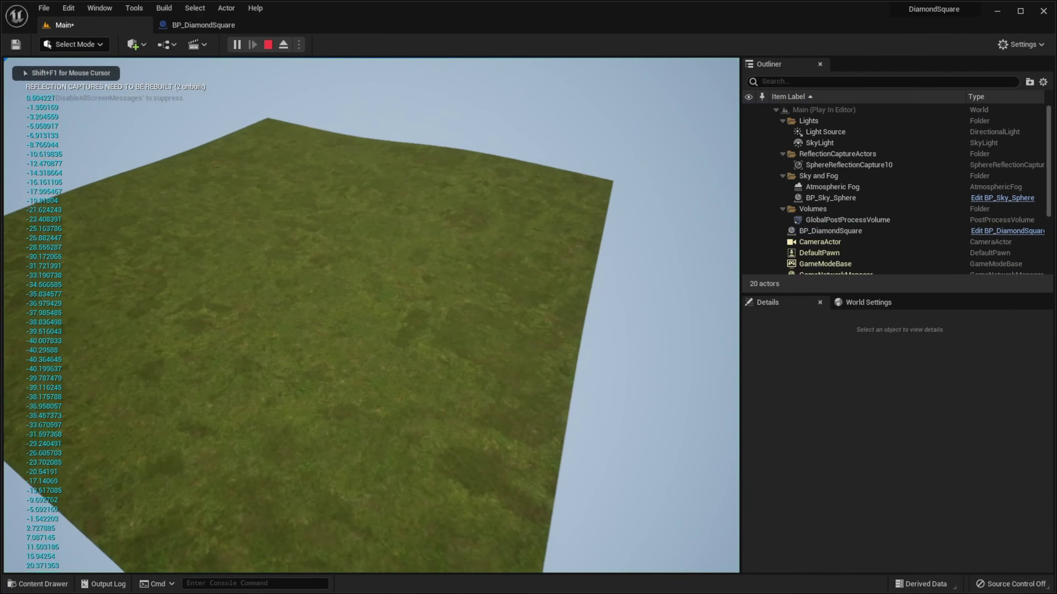
key("d")
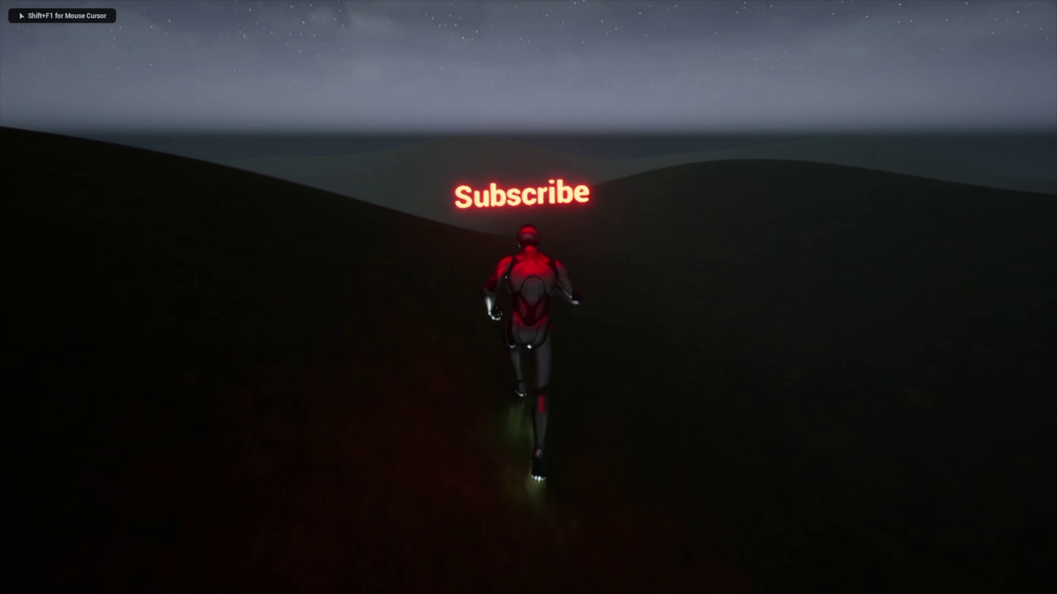
key("w")
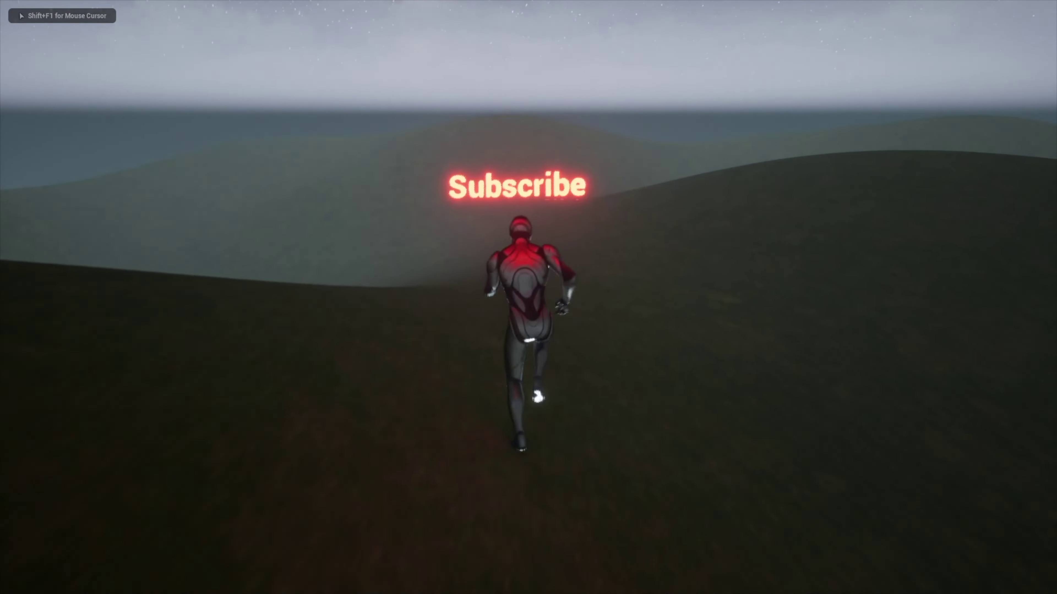